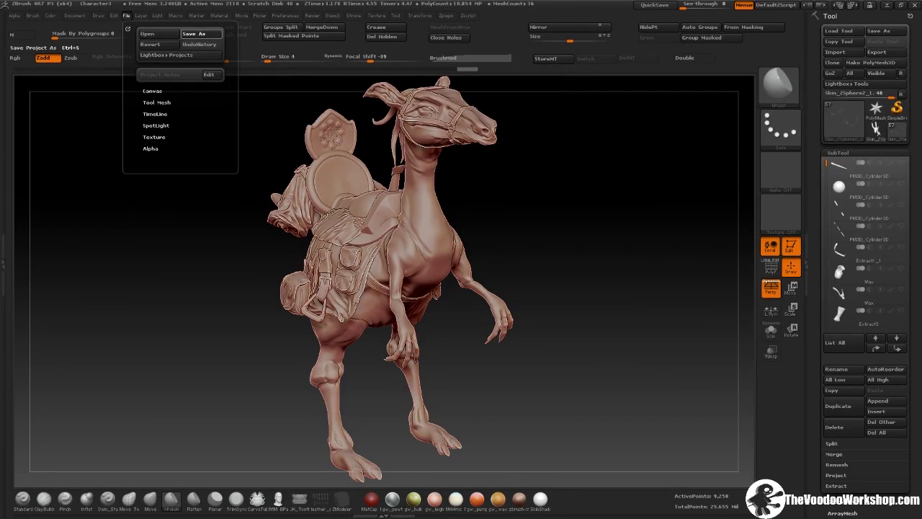
Save the camel project with File > Save As.
click(194, 34)
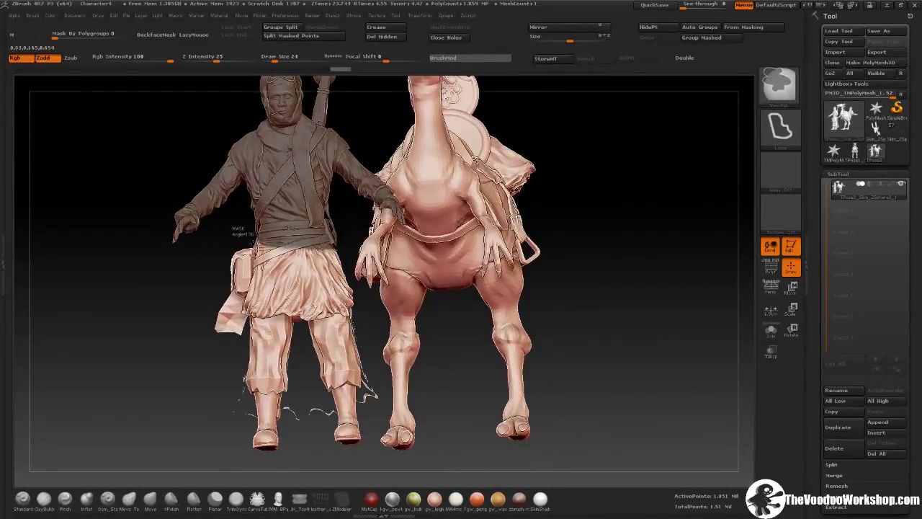
Bring up the brush settings and pan down to the camel's legs and robe hem.
key(s)
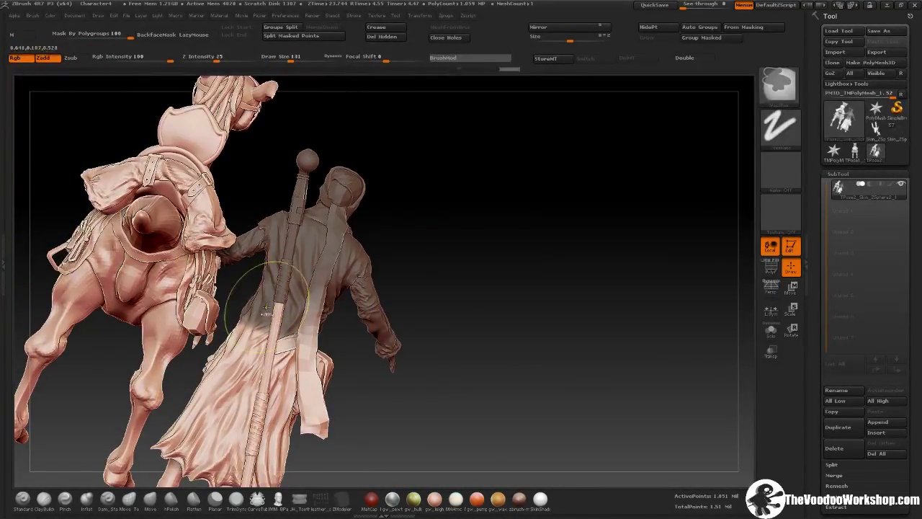
alt+drag(266, 310, 397, 237)
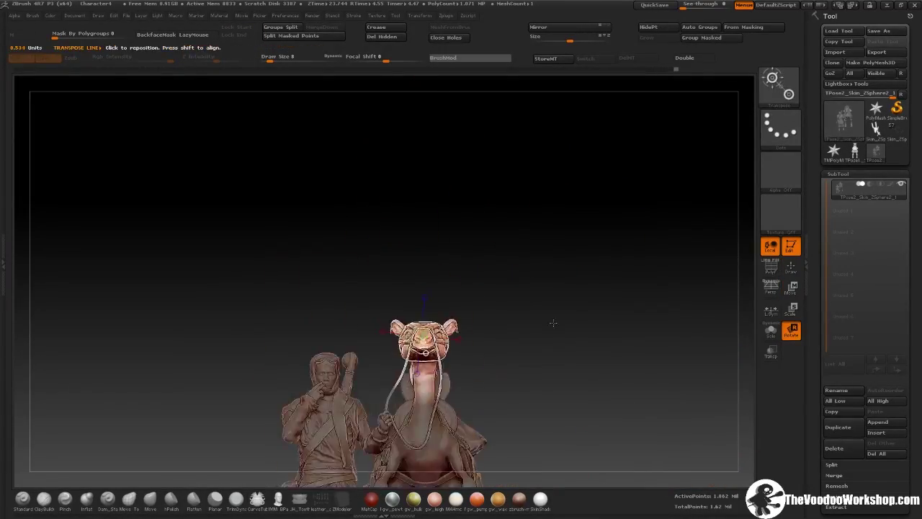
Return to sculpt mode and orbit around camel and rider, ending on an upright side view.
mouse_move(620, 403)
mouse_down()
mouse_move(430, 167)
mouse_move(166, 183)
mouse_up()
key(q)
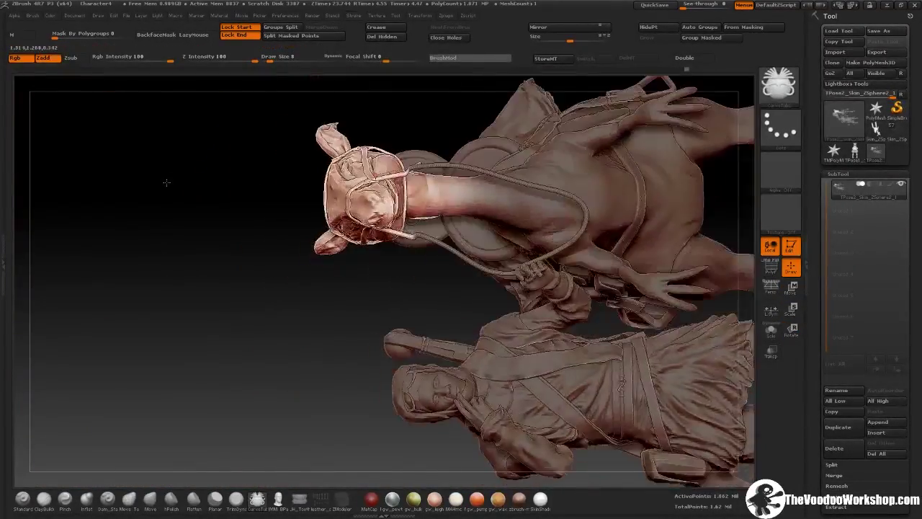
mouse_move(414, 162)
mouse_down()
mouse_move(473, 257)
mouse_move(433, 212)
mouse_move(305, 216)
mouse_move(497, 135)
mouse_up()
mouse_move(623, 295)
mouse_down()
mouse_move(624, 161)
mouse_move(498, 381)
mouse_move(531, 319)
mouse_move(313, 138)
mouse_move(485, 263)
mouse_move(553, 278)
mouse_up()
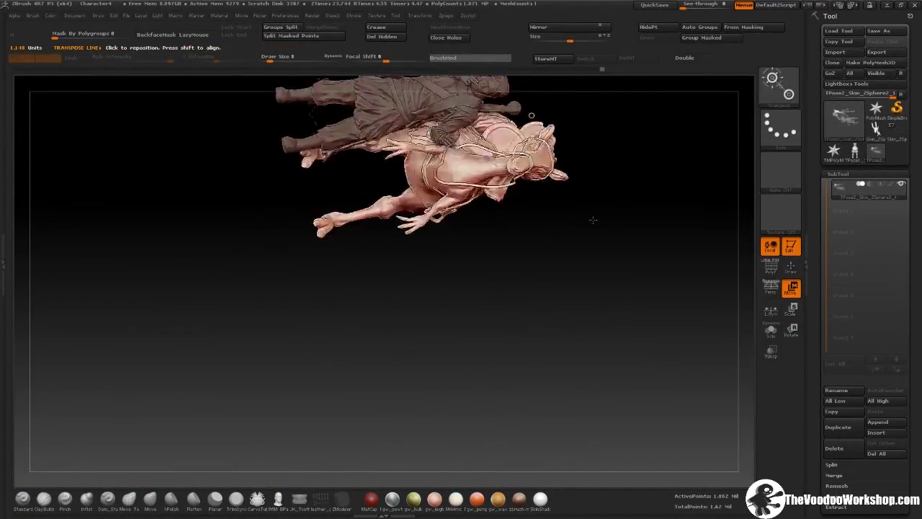
mouse_move(476, 201)
mouse_down()
mouse_move(395, 117)
mouse_move(545, 144)
mouse_move(418, 165)
mouse_move(561, 207)
mouse_up()
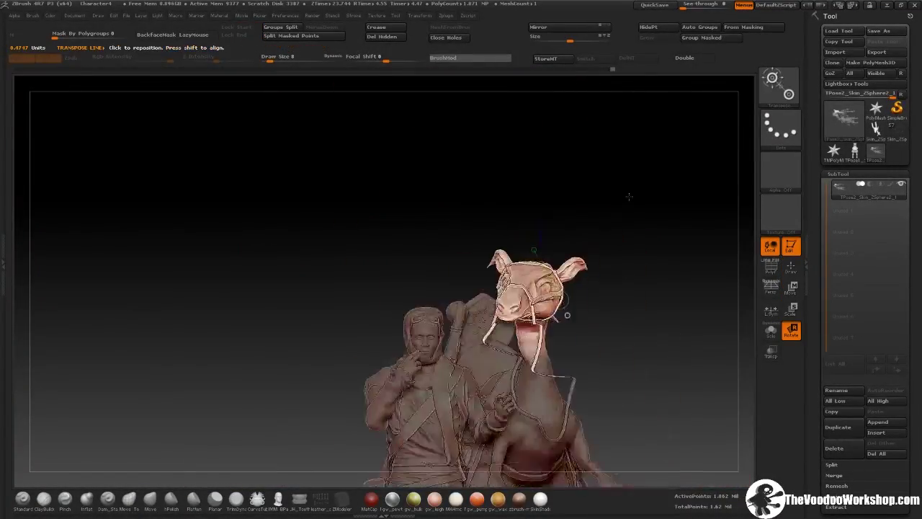
drag(629, 196, 528, 395)
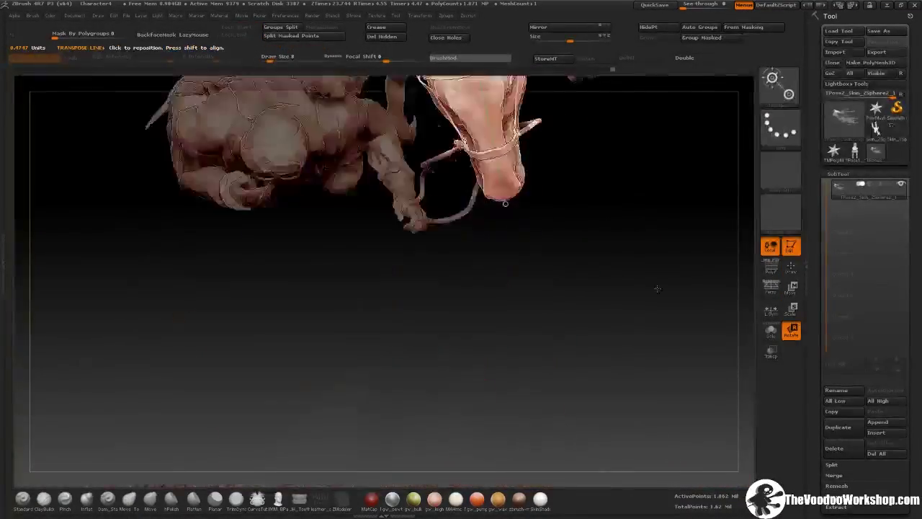
mouse_move(397, 378)
mouse_down()
mouse_move(370, 137)
mouse_move(492, 206)
mouse_move(504, 273)
mouse_up()
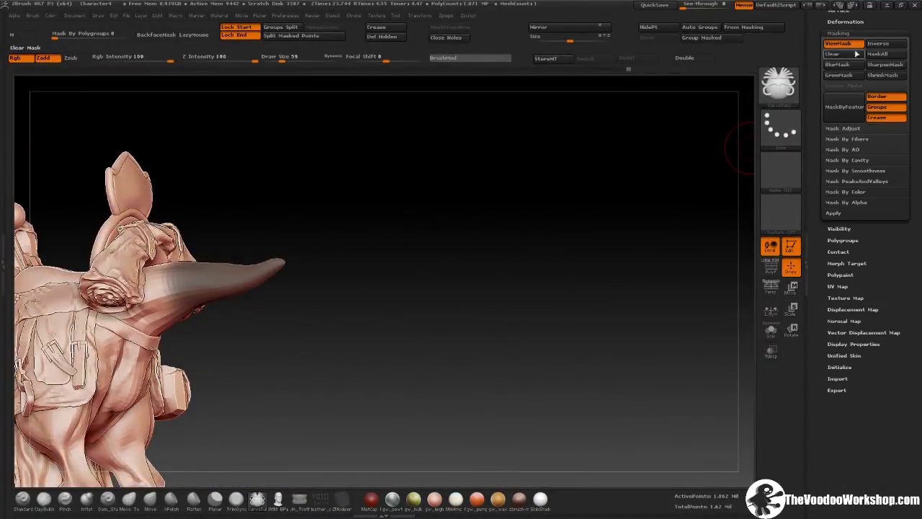
Hide the mask display and orbit out to a three-quarter view of camel and rider.
drag(250, 230, 209, 308)
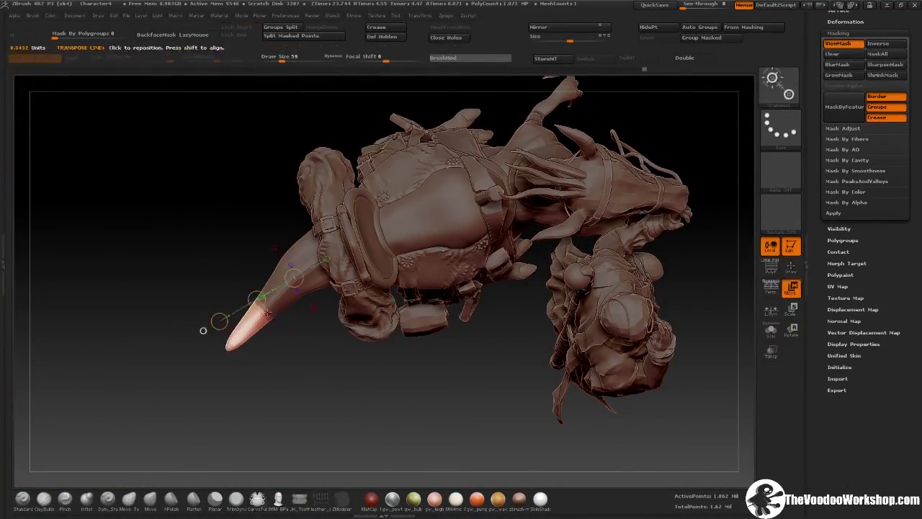
key(q)
key(ctrl+h)
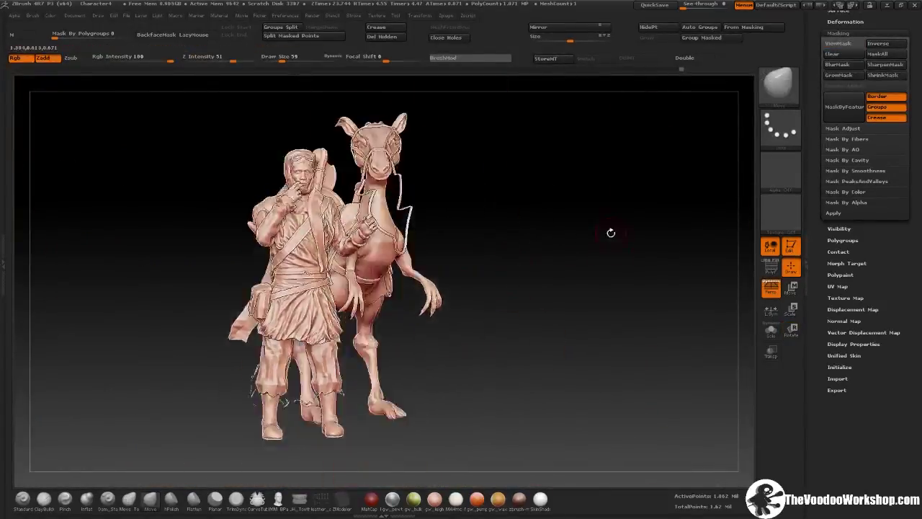
mouse_move(547, 255)
mouse_down()
mouse_move(582, 264)
mouse_move(623, 140)
mouse_up()
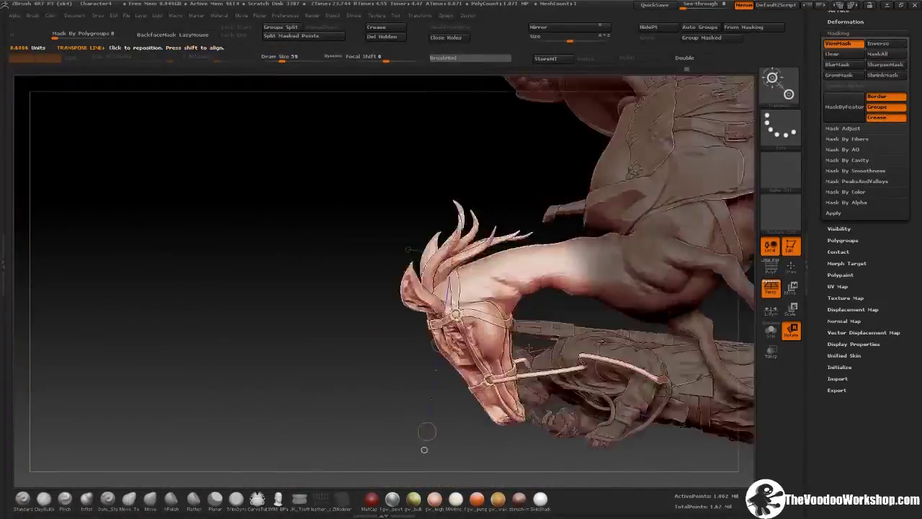
mouse_move(424, 450)
mouse_down()
mouse_move(519, 251)
mouse_move(494, 113)
mouse_move(603, 220)
mouse_up()
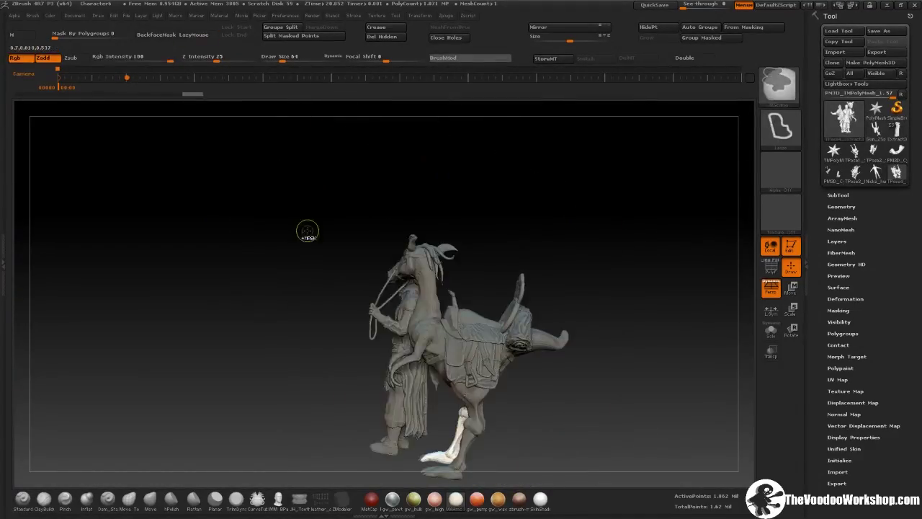
click(559, 149)
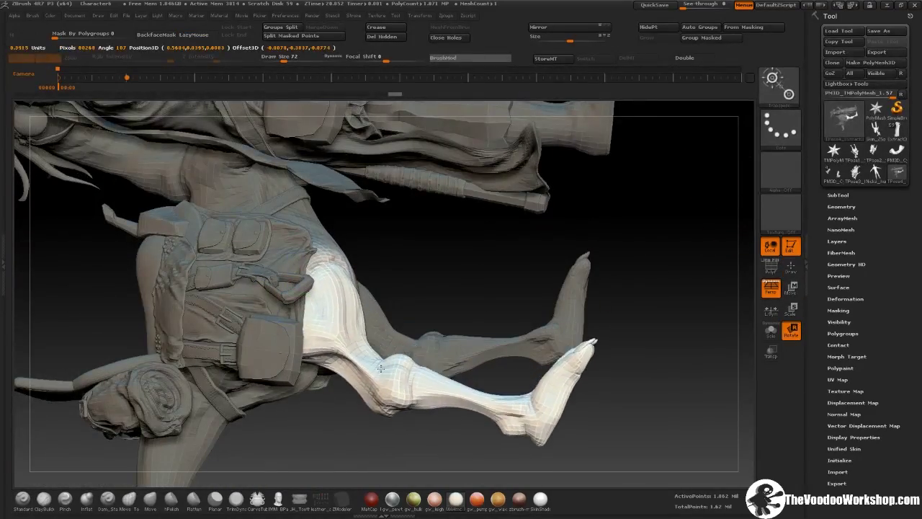
key(r)
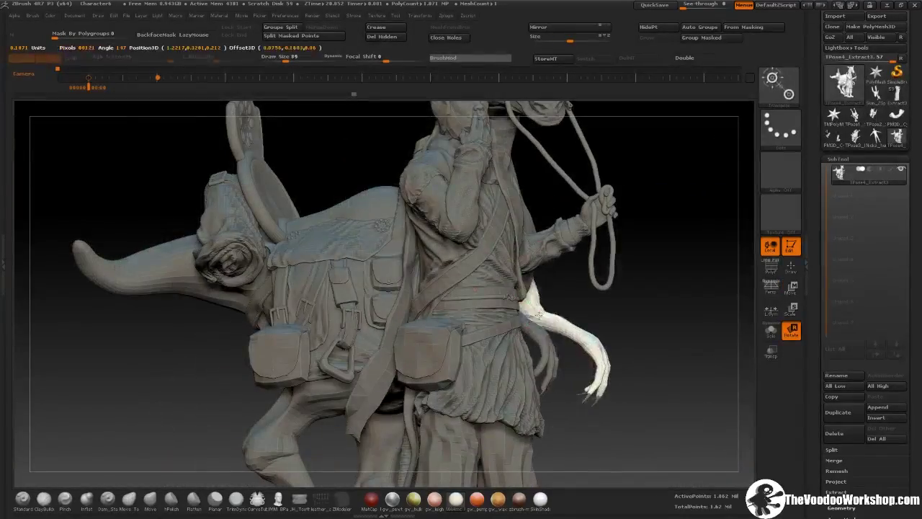
key(r)
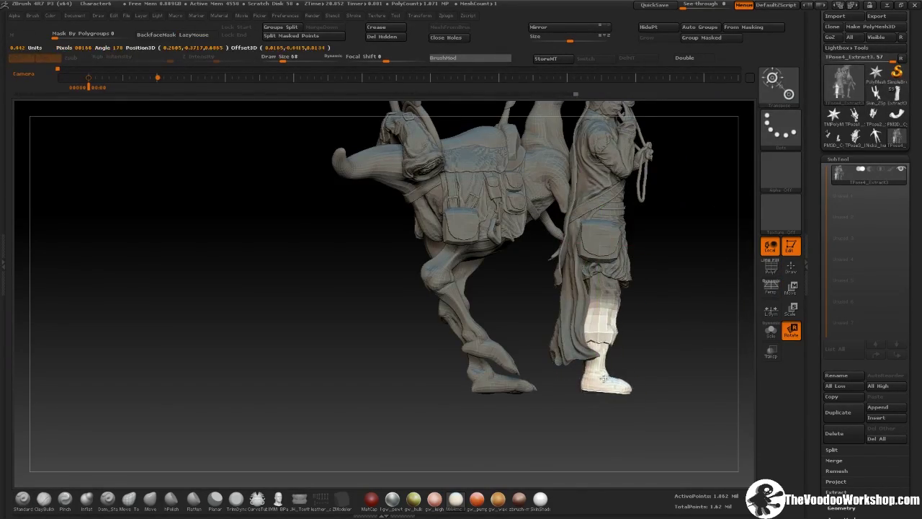
click(148, 500)
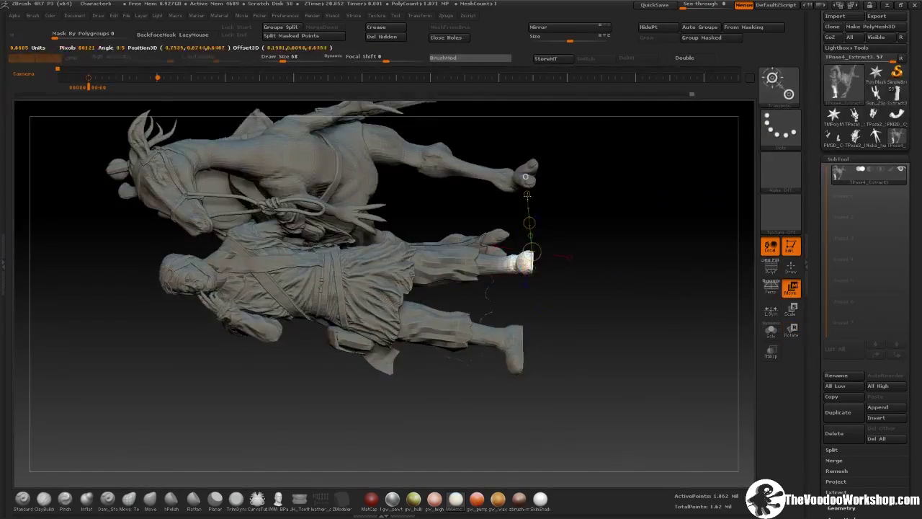
key(q)
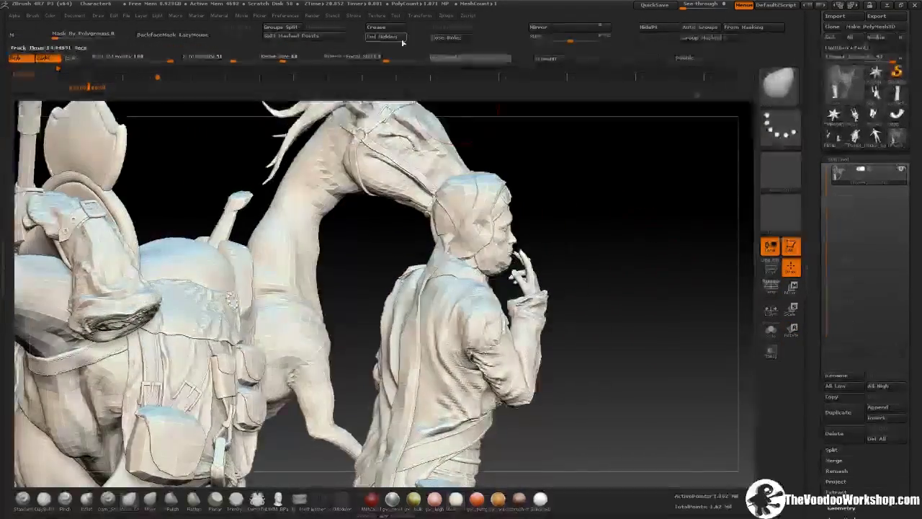
Open the Zplugin menu.
click(446, 16)
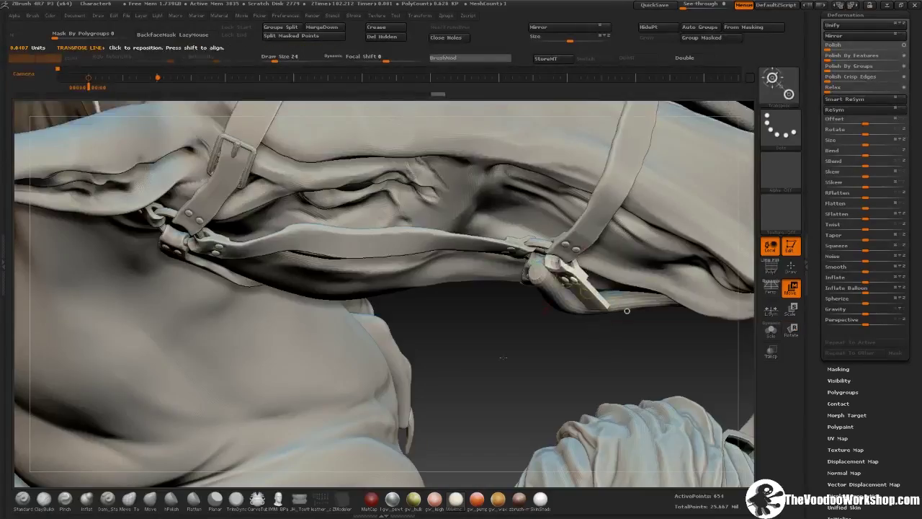
Select the strap tube, expand Split options, and make the box clasp the active subtool.
alt+click(530, 290)
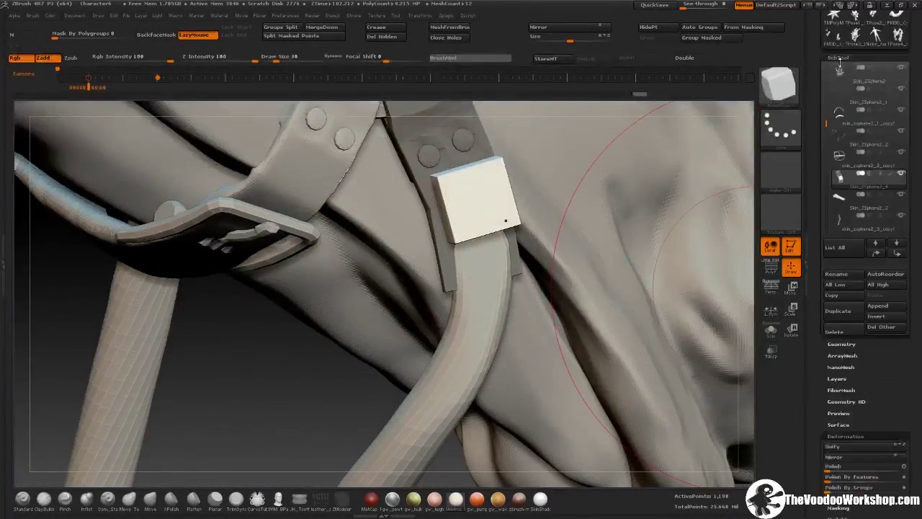
click(832, 348)
click(842, 427)
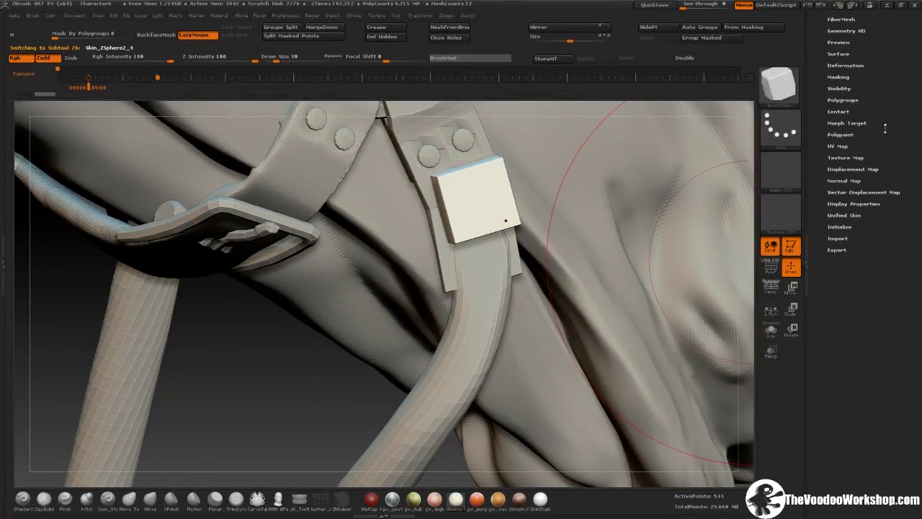
Rotate the box clasp, then choose the Insert cylinder brush from the insert brushes.
key(r)
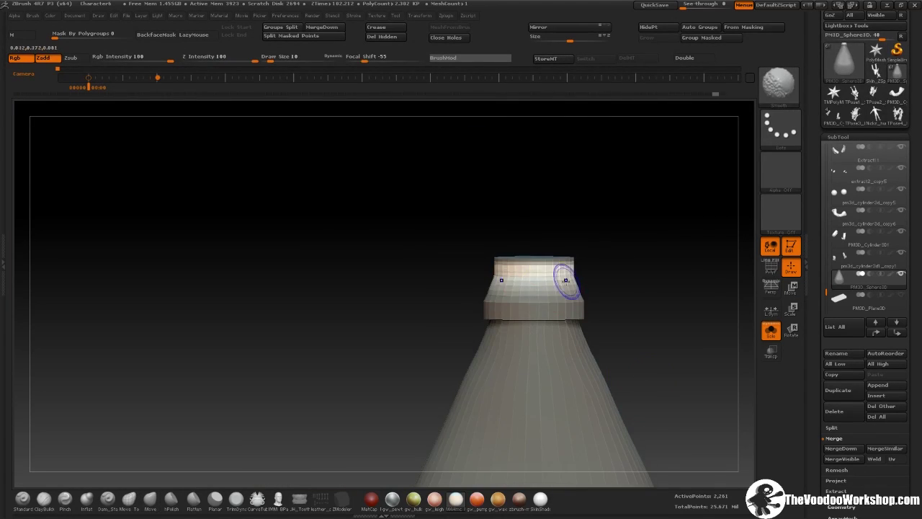
key(b)
key(i)
click(513, 297)
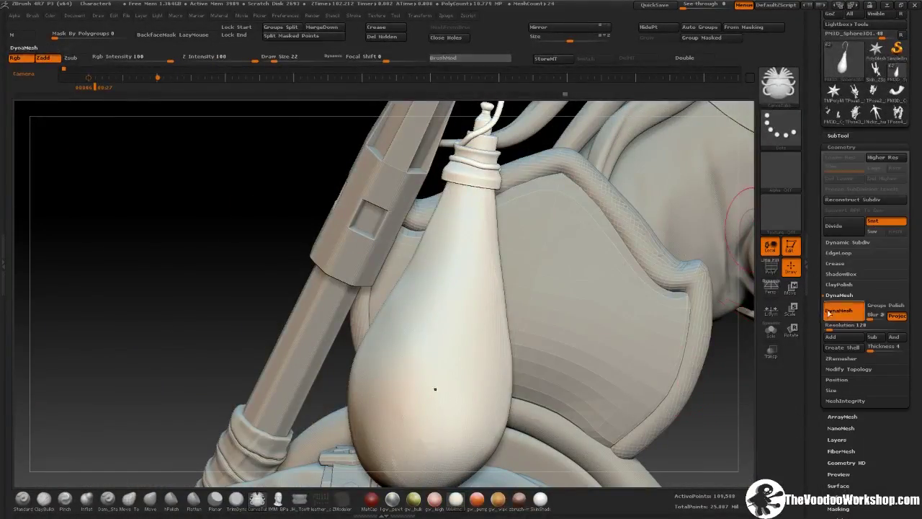
Choose a different sculpting brush and solo the bottle subtool.
key(b)
click(490, 250)
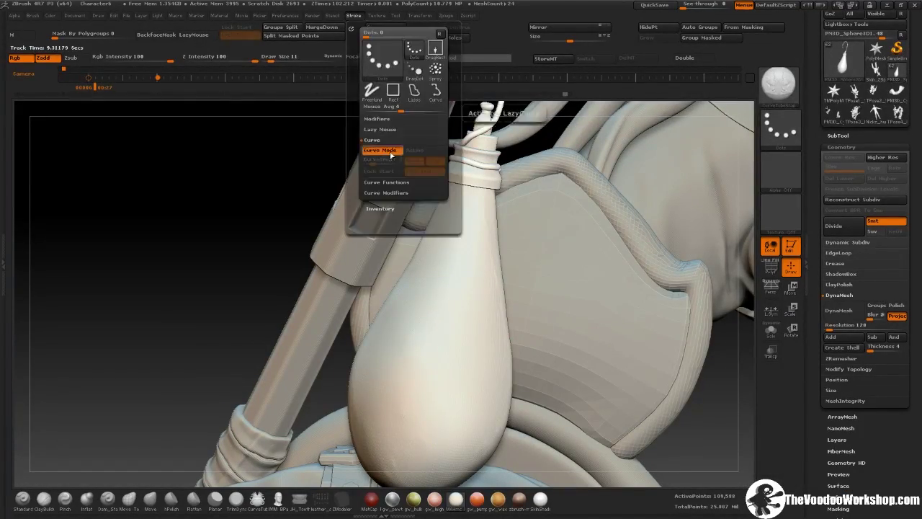
click(599, 248)
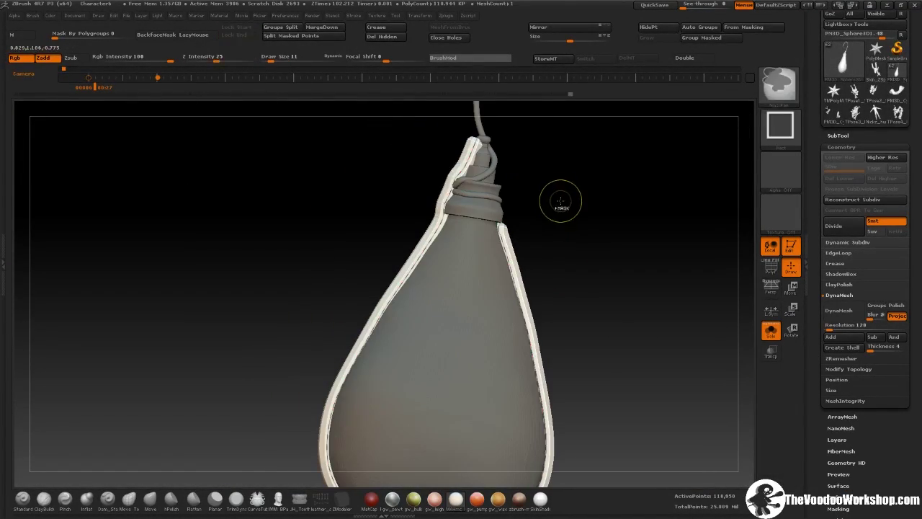
Select the seam tube subtool, show the full scene, and set Mask By Polygroups to 100.
alt+click(514, 253)
click(354, 15)
click(372, 66)
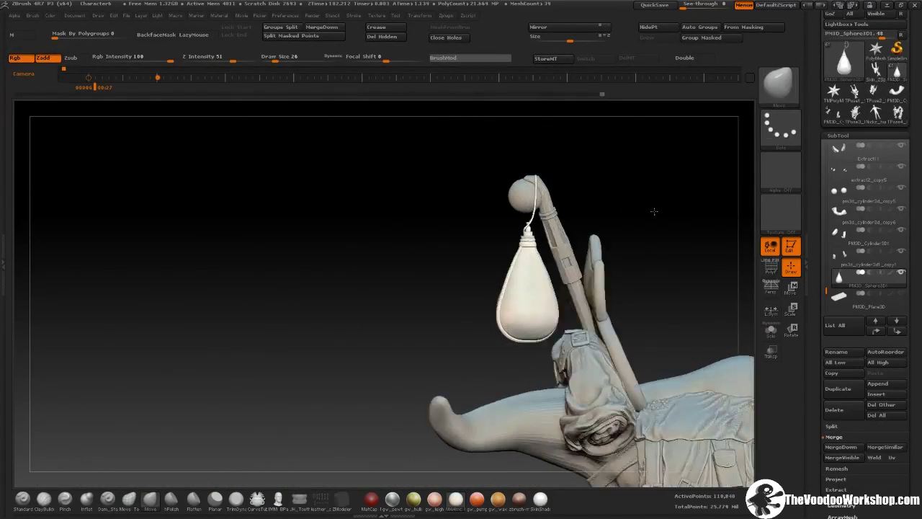
drag(109, 34, 364, 234)
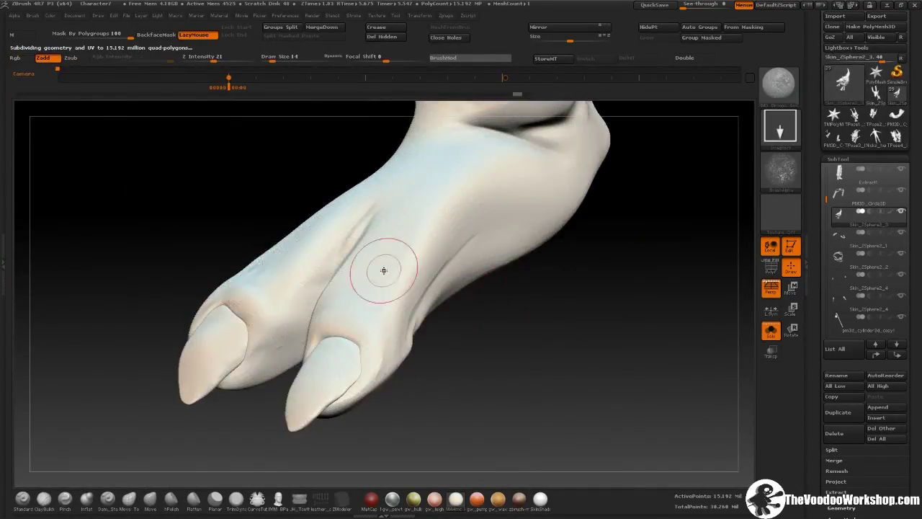
Bring up the brush picker over the creature's feet.
key(b)
key(b)
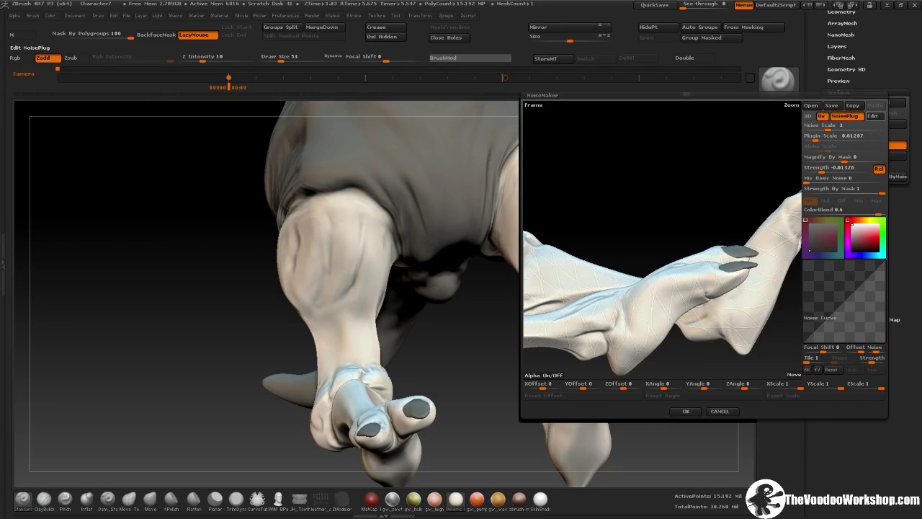
Close NoiseMaker, pick a dragon scale brush, and sculpt a strip of scales on the foot.
click(686, 410)
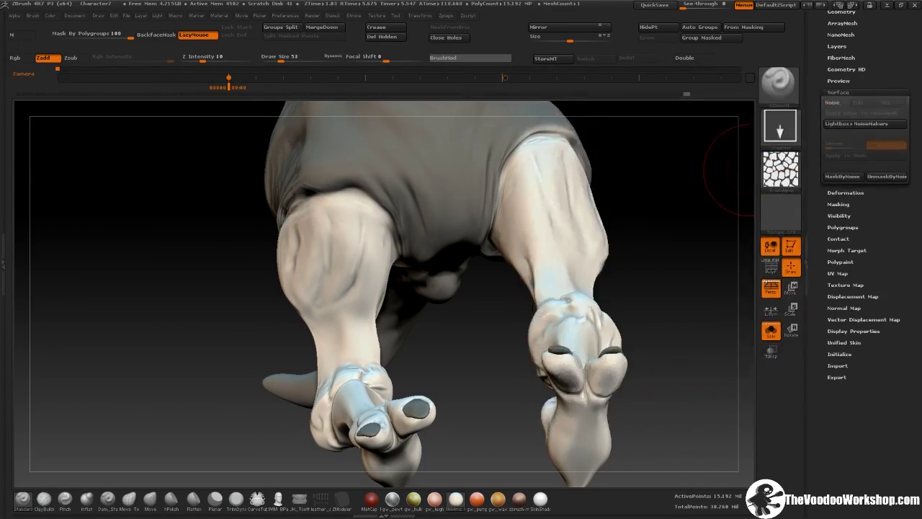
key(b)
click(717, 417)
drag(404, 310, 482, 328)
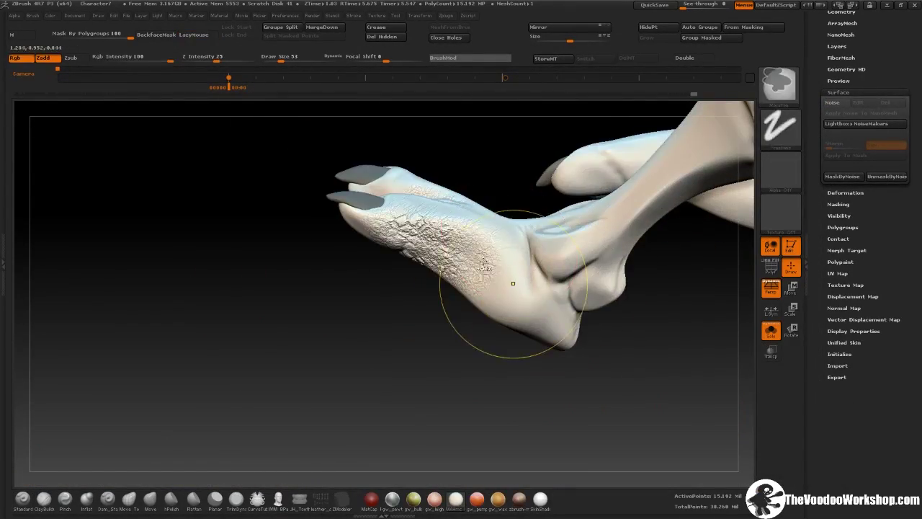
Try other dragon brushes, settle on XMD_Dragon_Set02_20, and open its alpha list.
key(b)
click(395, 422)
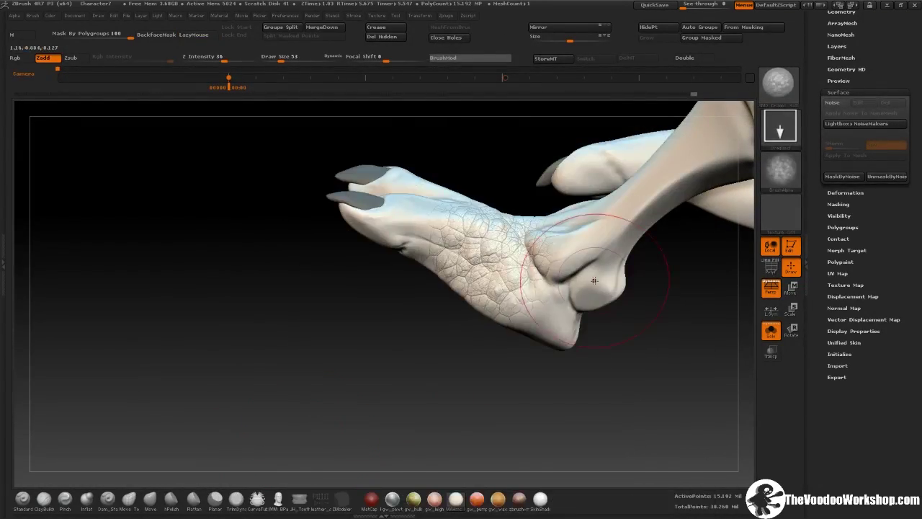
key(b)
click(627, 430)
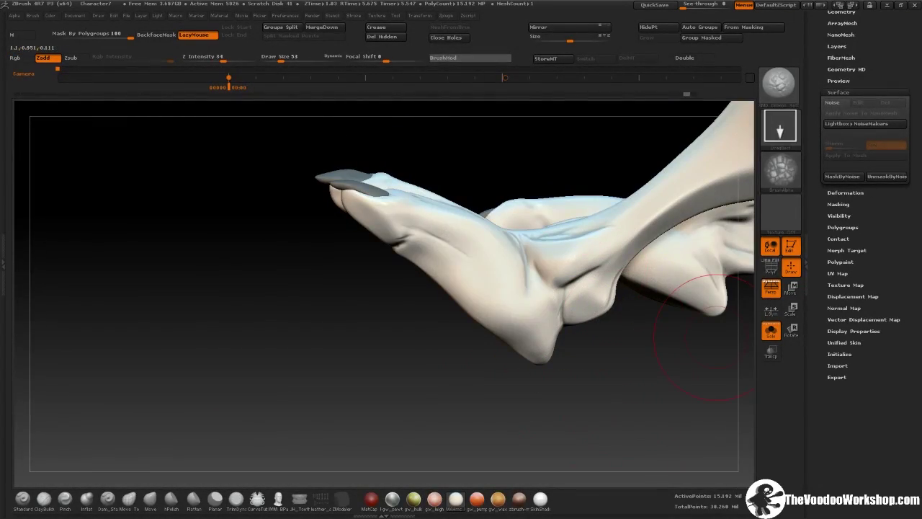
click(781, 169)
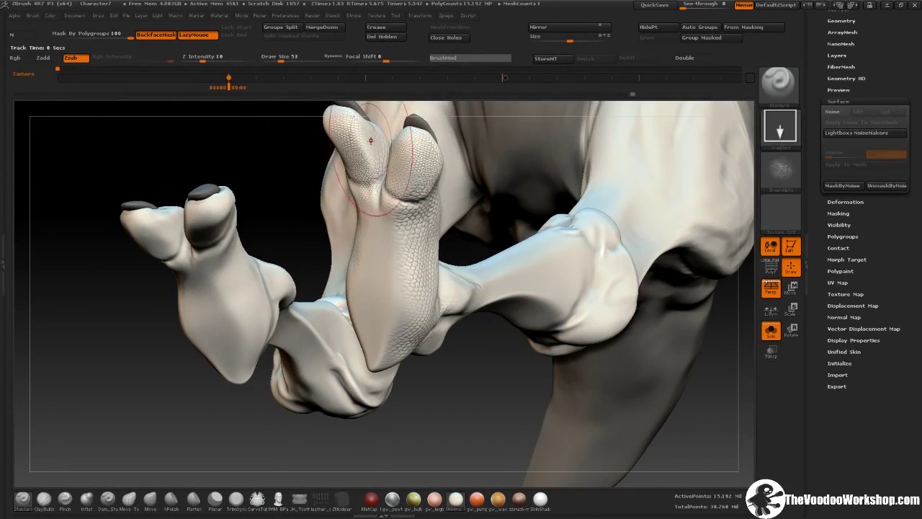
Stroke fine Zsub scale texture over the long legs and clawed paw, covering them from all angles, including underneath.
mouse_move(407, 277)
mouse_down()
mouse_move(380, 144)
mouse_move(432, 230)
mouse_move(134, 267)
mouse_move(186, 206)
mouse_move(367, 149)
mouse_move(247, 209)
mouse_move(401, 469)
mouse_move(218, 300)
mouse_move(330, 180)
mouse_up()
mouse_move(409, 390)
mouse_down()
mouse_move(463, 330)
mouse_move(442, 267)
mouse_move(360, 282)
mouse_move(263, 189)
mouse_move(404, 183)
mouse_move(480, 382)
mouse_move(446, 303)
mouse_move(493, 253)
mouse_move(379, 257)
mouse_up()
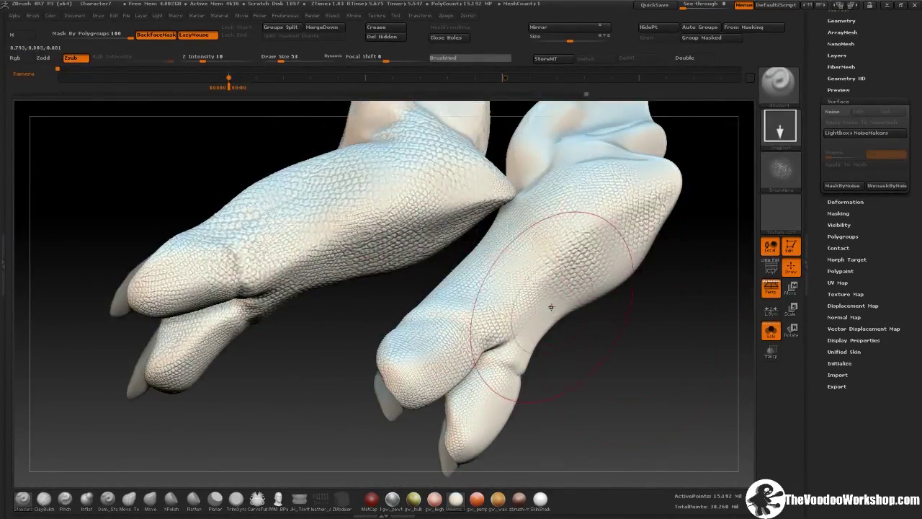
mouse_move(551, 307)
mouse_down()
mouse_move(691, 151)
mouse_move(541, 324)
mouse_move(432, 252)
mouse_move(555, 177)
mouse_move(405, 255)
mouse_move(376, 360)
mouse_move(417, 384)
mouse_move(443, 238)
mouse_move(504, 403)
mouse_move(512, 458)
mouse_move(468, 374)
mouse_move(339, 240)
mouse_move(408, 176)
mouse_move(366, 264)
mouse_move(403, 302)
mouse_move(370, 284)
mouse_move(278, 367)
mouse_move(432, 273)
mouse_move(304, 206)
mouse_move(339, 228)
mouse_move(227, 353)
mouse_move(449, 241)
mouse_move(256, 189)
mouse_move(339, 290)
mouse_up()
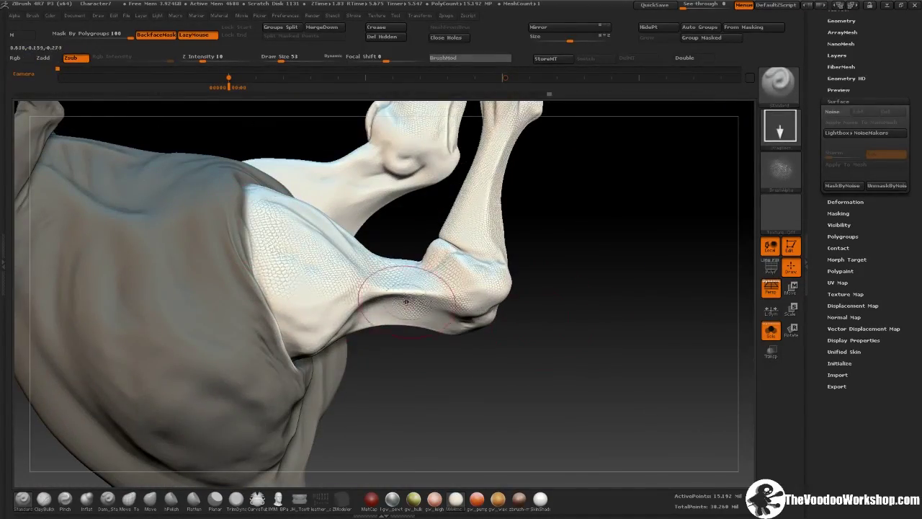
mouse_move(405, 301)
mouse_down()
mouse_move(525, 289)
mouse_move(442, 263)
mouse_move(552, 323)
mouse_move(533, 201)
mouse_move(497, 281)
mouse_move(367, 323)
mouse_move(549, 237)
mouse_move(443, 358)
mouse_move(391, 232)
mouse_move(330, 318)
mouse_up()
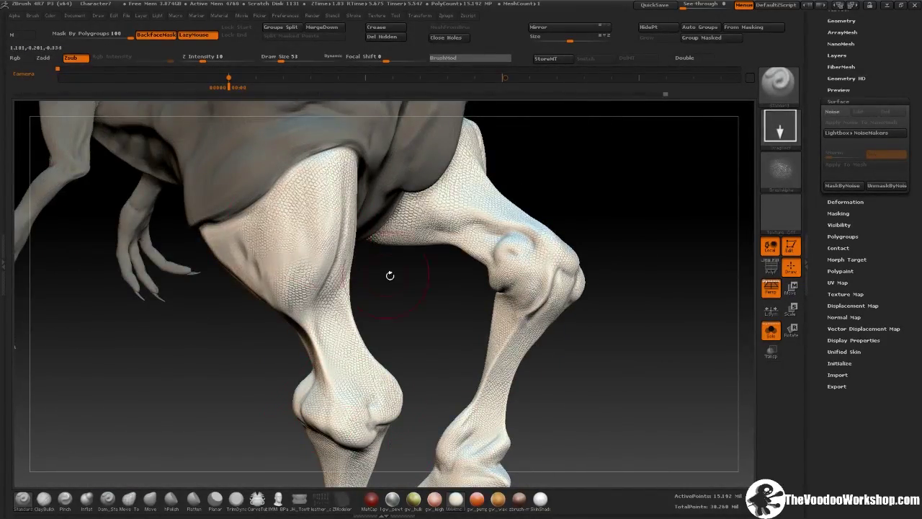
mouse_move(390, 275)
mouse_down()
mouse_move(317, 310)
mouse_move(314, 339)
mouse_move(369, 344)
mouse_move(321, 267)
mouse_move(353, 302)
mouse_move(375, 278)
mouse_up()
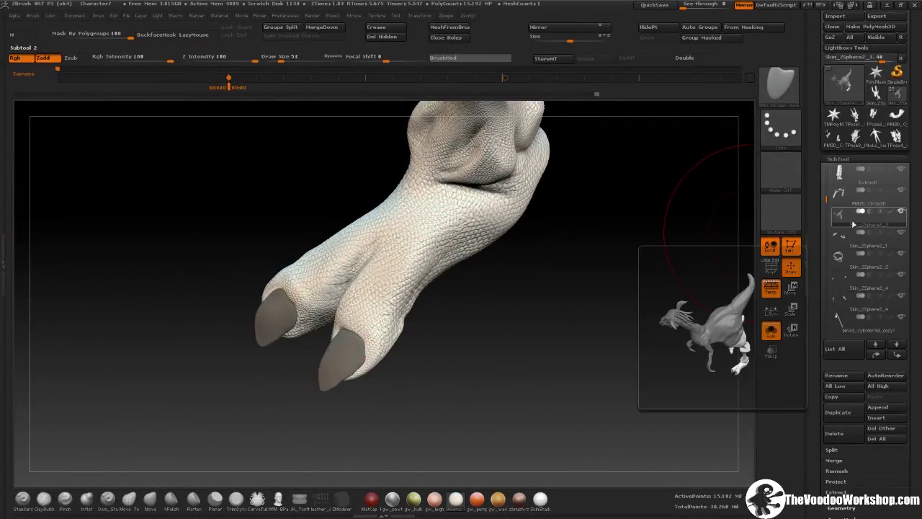
Pick an alpha and sculpt raised scale plates along the clawed toes, checking them from several sides.
click(780, 128)
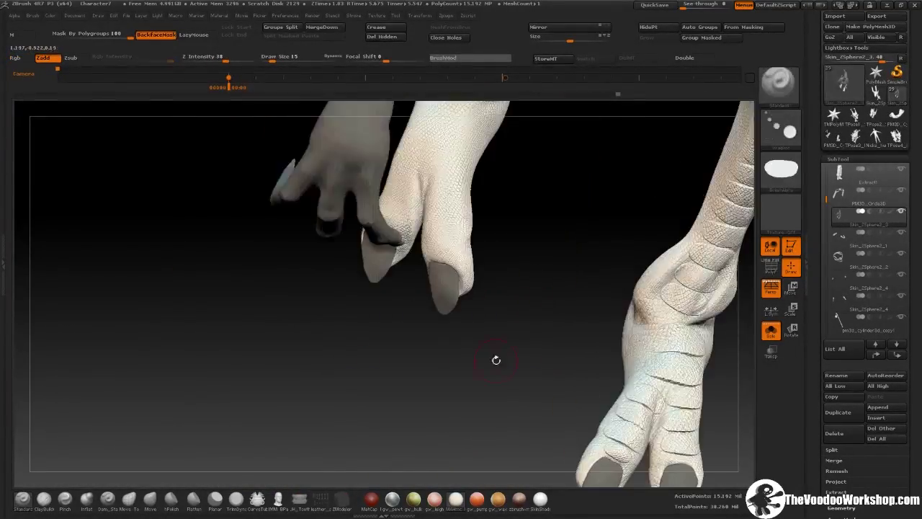
drag(384, 208, 540, 290)
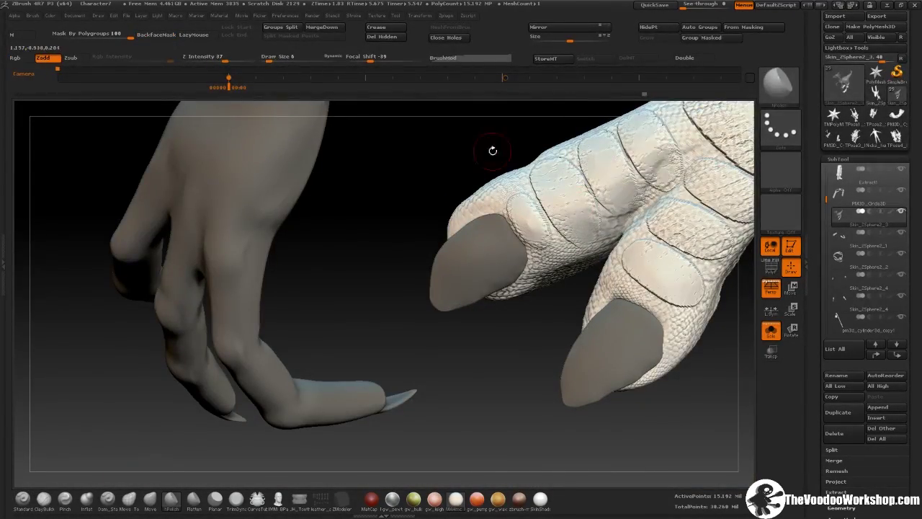
drag(492, 151, 528, 289)
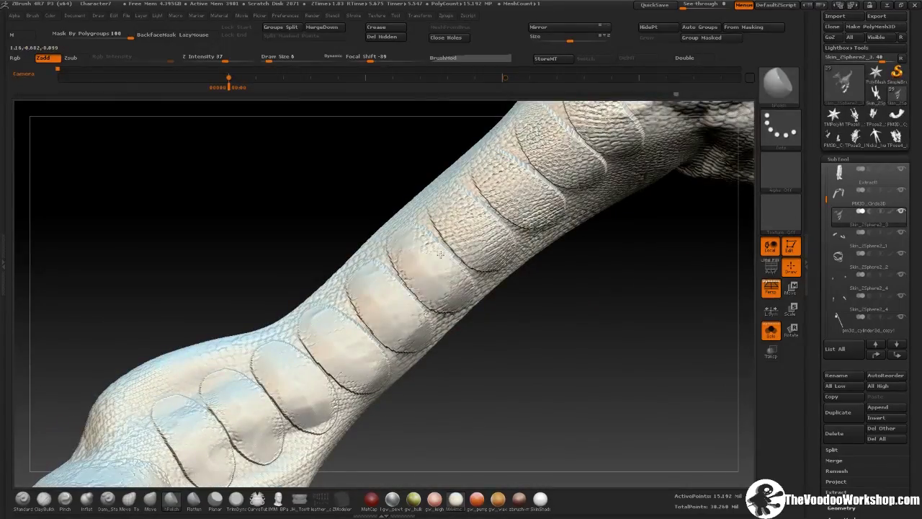
drag(522, 226, 590, 303)
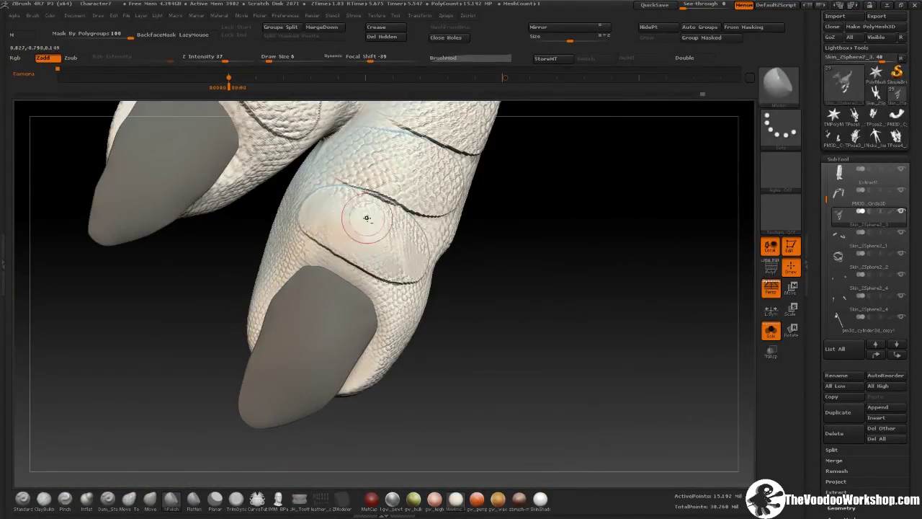
mouse_move(413, 157)
mouse_down()
mouse_move(564, 276)
mouse_move(475, 212)
mouse_up()
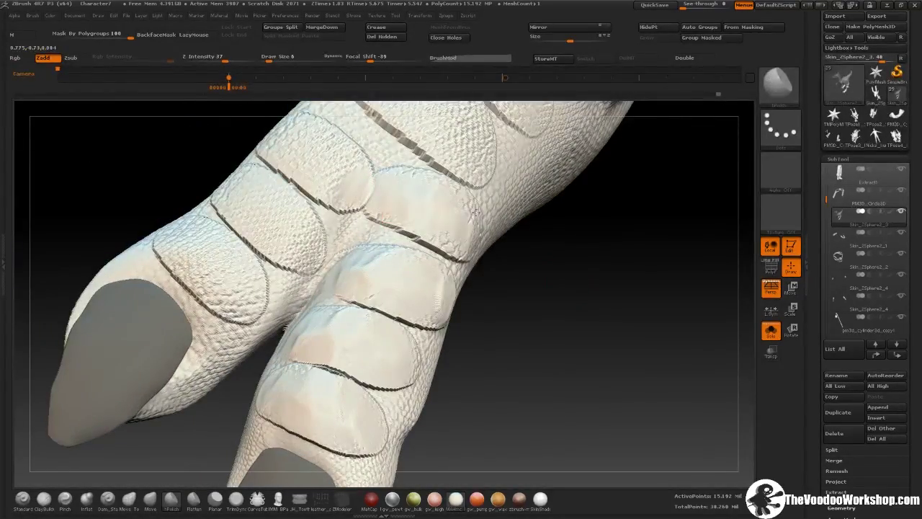
drag(202, 229, 295, 214)
drag(370, 170, 379, 238)
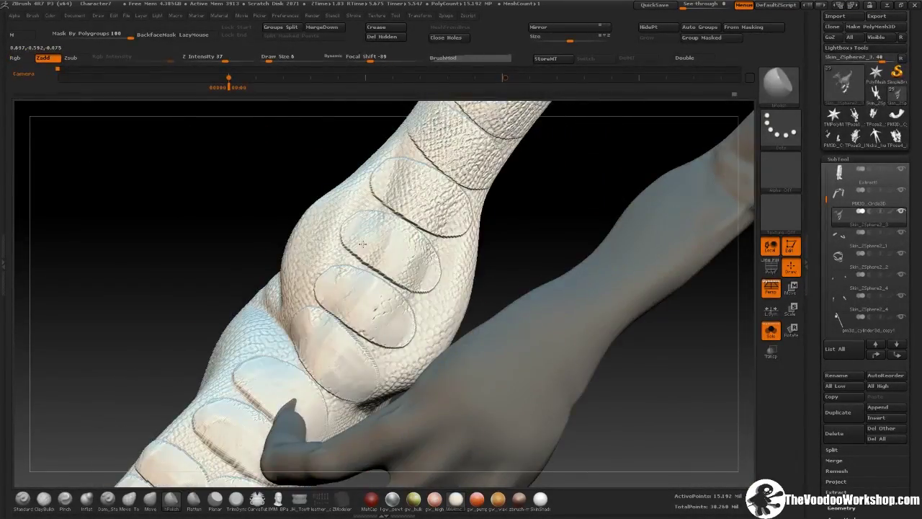
Continue the rounded plates up the leg past the knee, checking both scaled legs.
drag(439, 214, 396, 189)
mouse_move(471, 194)
mouse_down()
mouse_move(343, 208)
mouse_move(417, 249)
mouse_up()
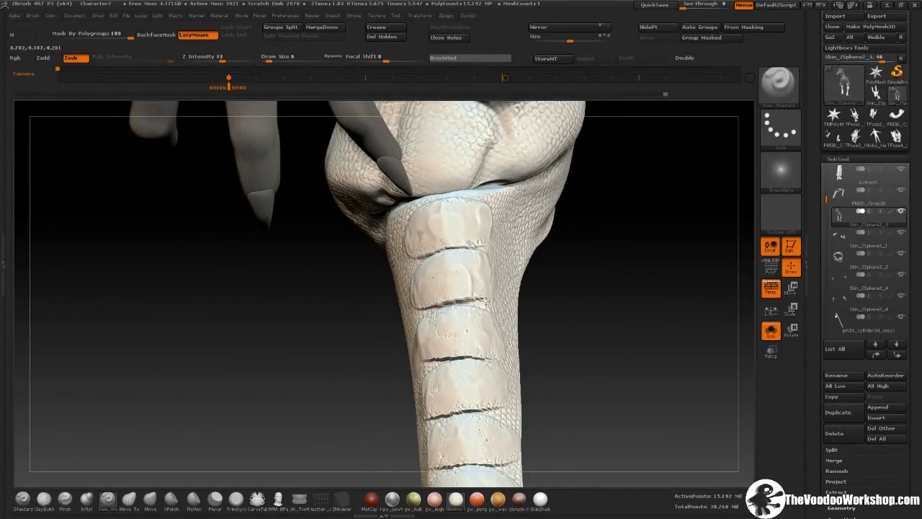
mouse_move(484, 300)
mouse_down()
mouse_move(516, 321)
mouse_move(380, 288)
mouse_up()
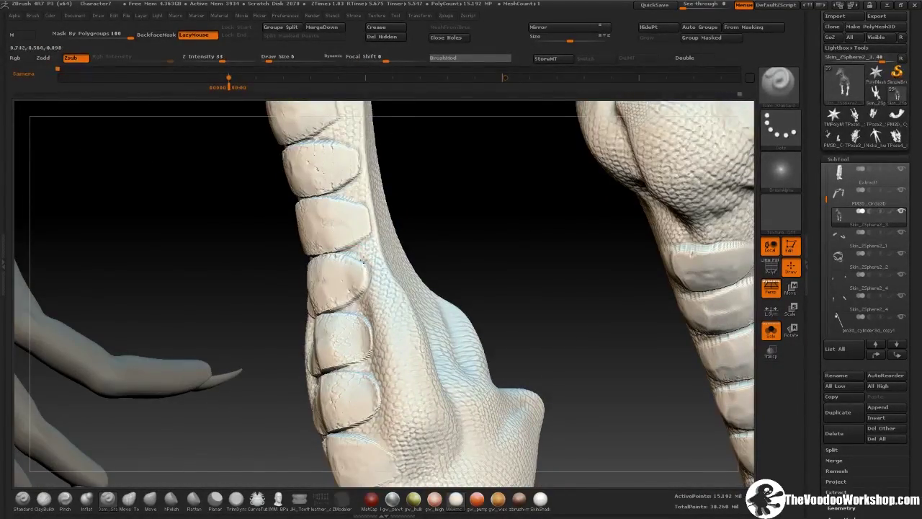
drag(363, 261, 380, 247)
drag(358, 334, 298, 218)
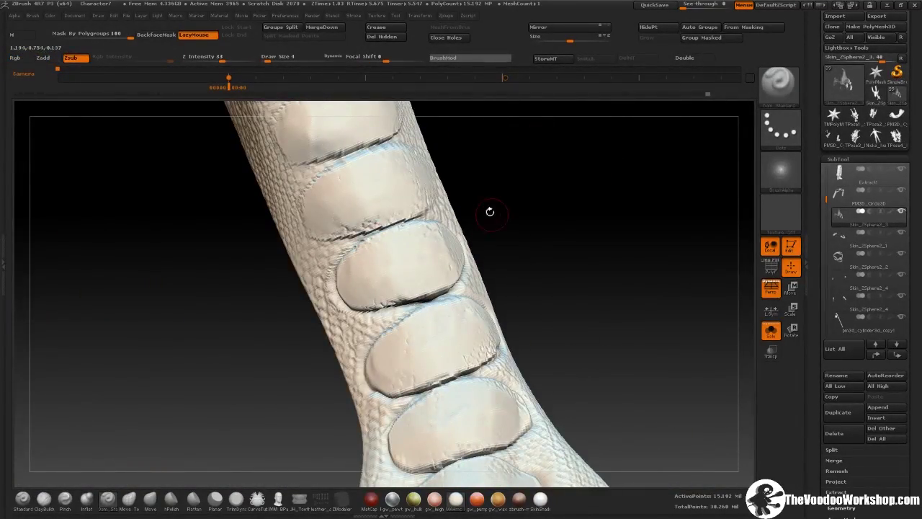
drag(490, 211, 315, 298)
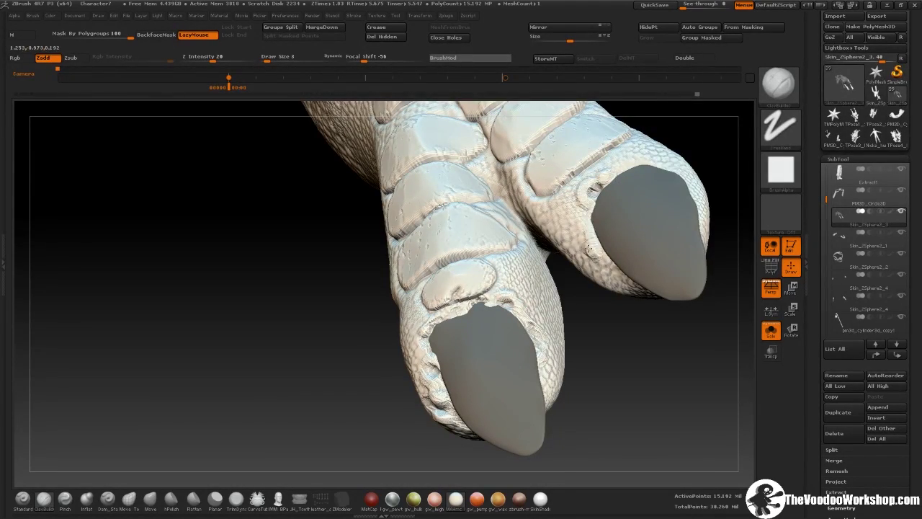
Turn the foot side-on to sculpt detail into the toes and claw tips.
drag(588, 248, 680, 174)
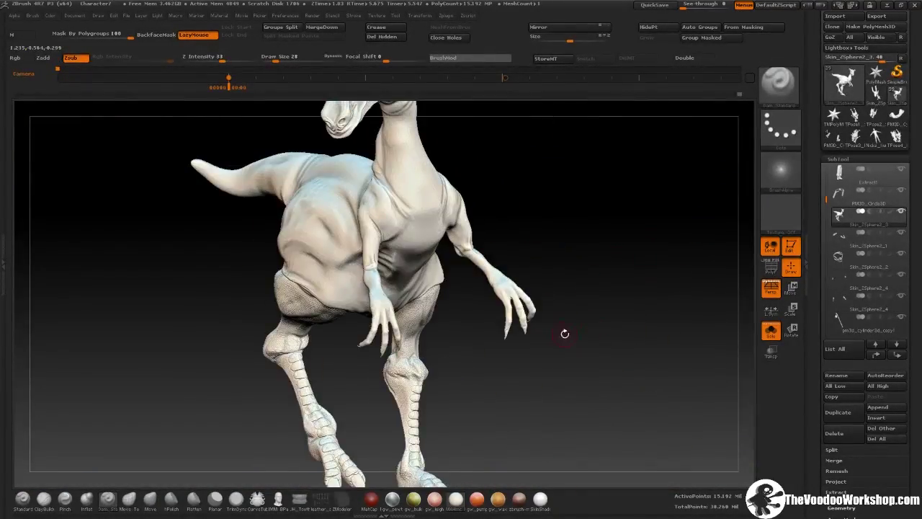
Spray the Scaly Skin_22 alpha at Draw Size 62 over the body and tail.
drag(564, 329, 603, 167)
click(779, 164)
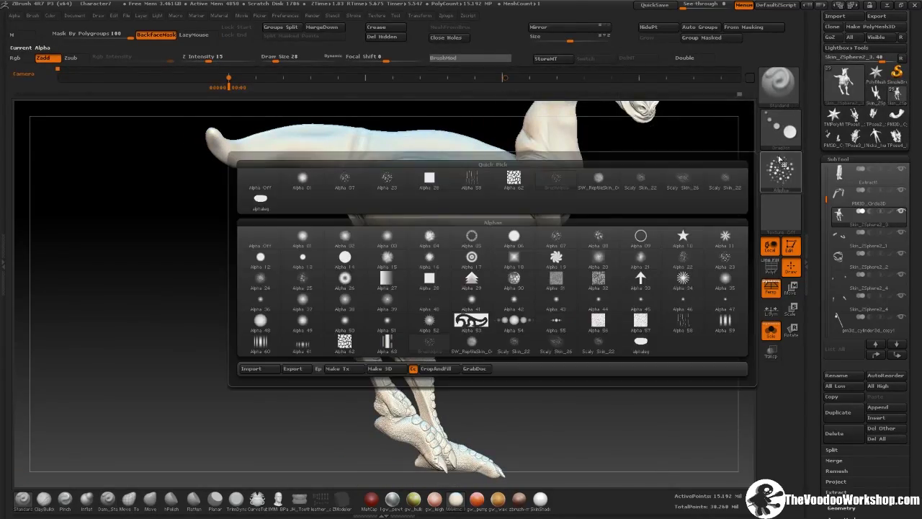
click(517, 349)
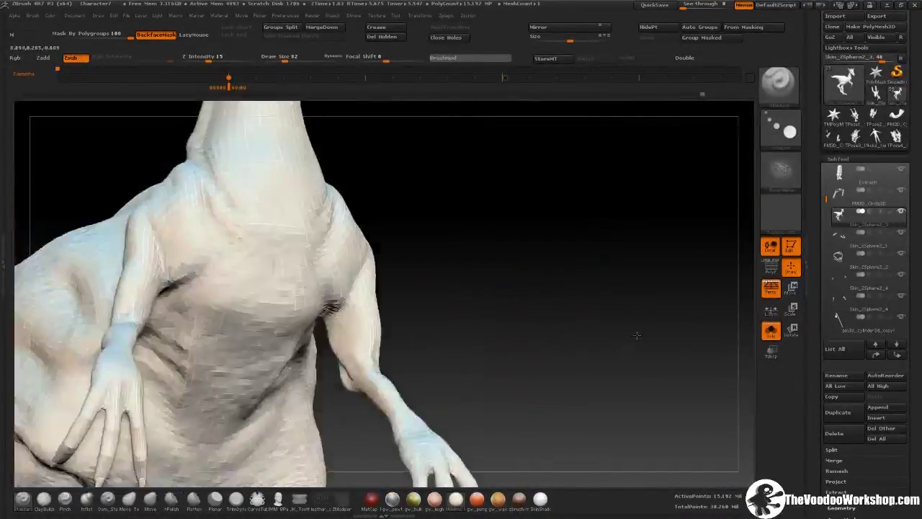
key(s)
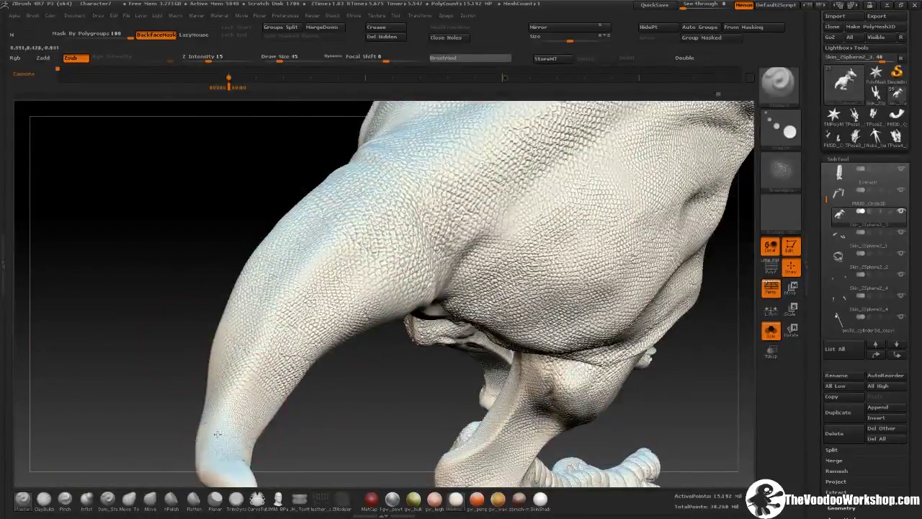
key(bracketleft)
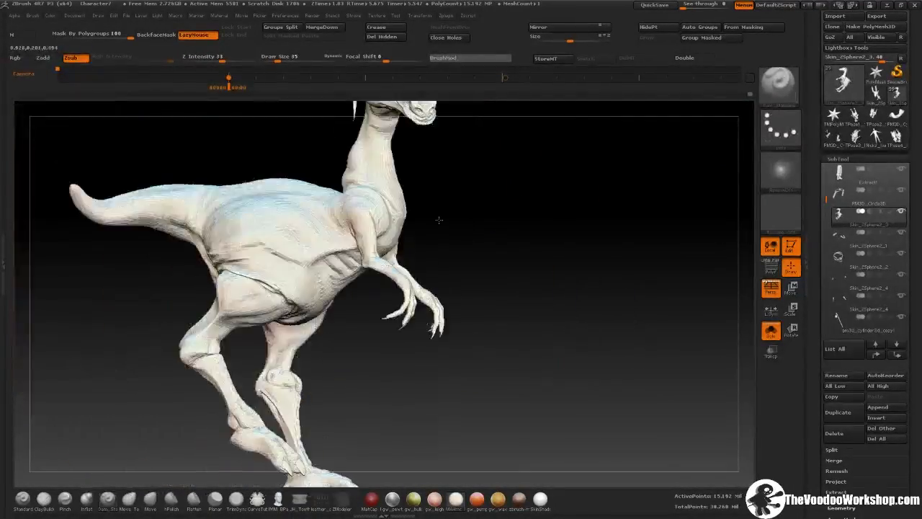
click(780, 171)
Stamp pill-alpha plates on the neck and chest with Z Intensity 15 and DragRect stroke.
click(640, 341)
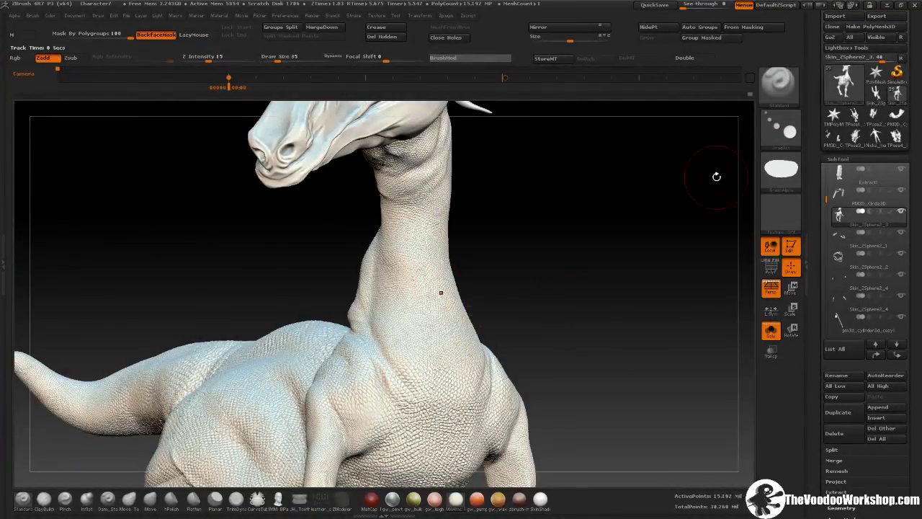
key(u)
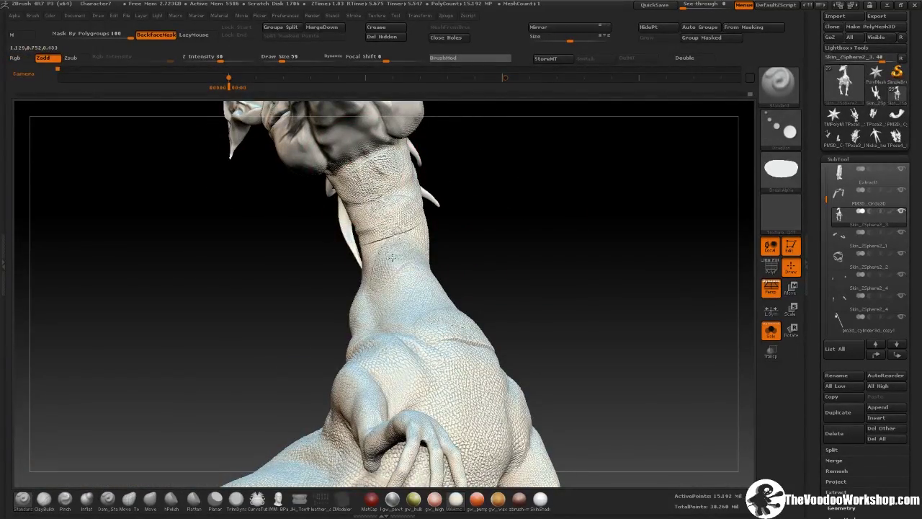
click(780, 126)
click(490, 150)
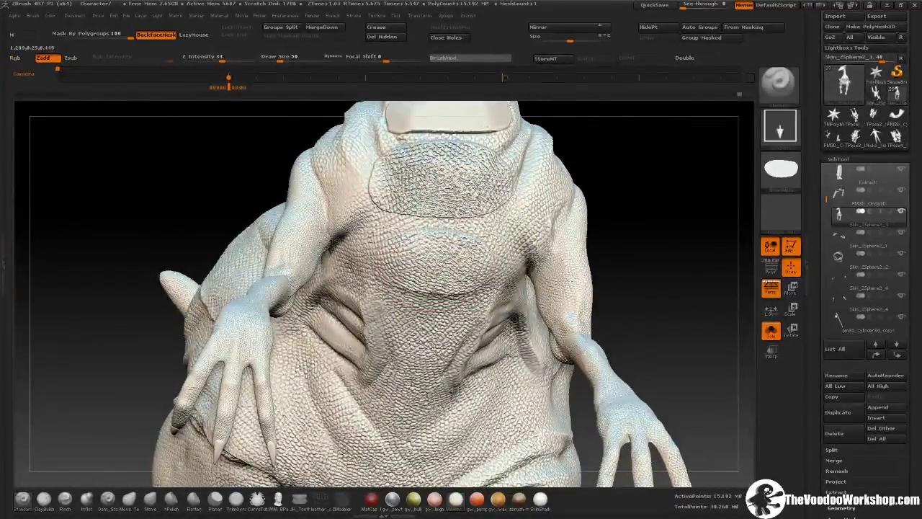
Add DragRect pill plates down the chest and belly with Zadd, rotating around the torso.
drag(634, 216, 671, 170)
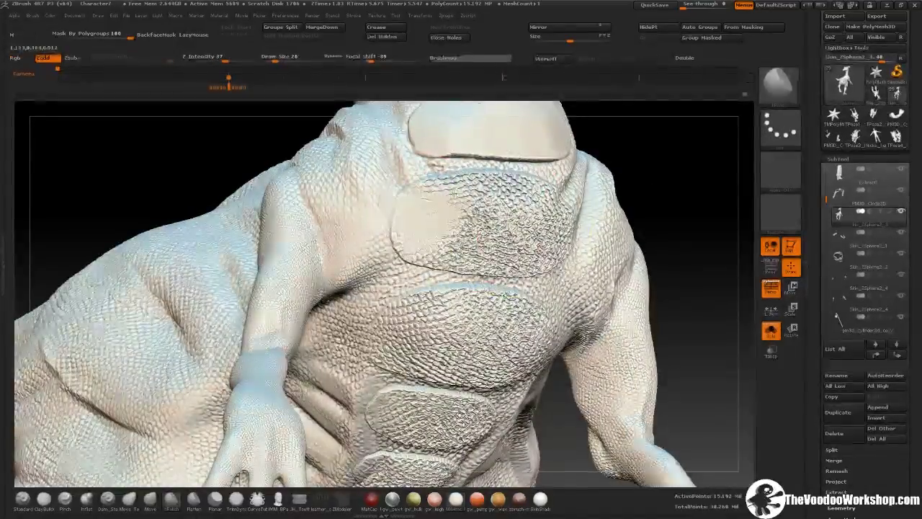
mouse_move(455, 258)
mouse_down()
mouse_move(541, 198)
mouse_move(460, 245)
mouse_up()
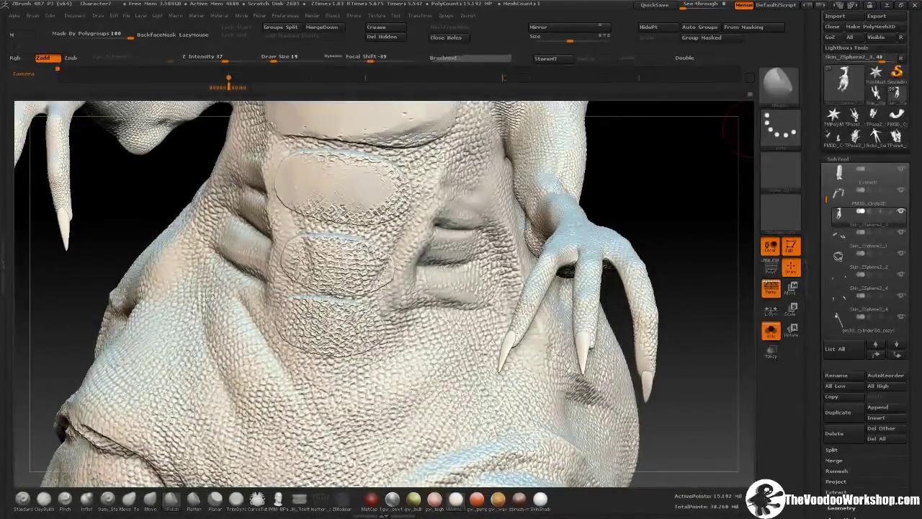
drag(353, 195, 373, 197)
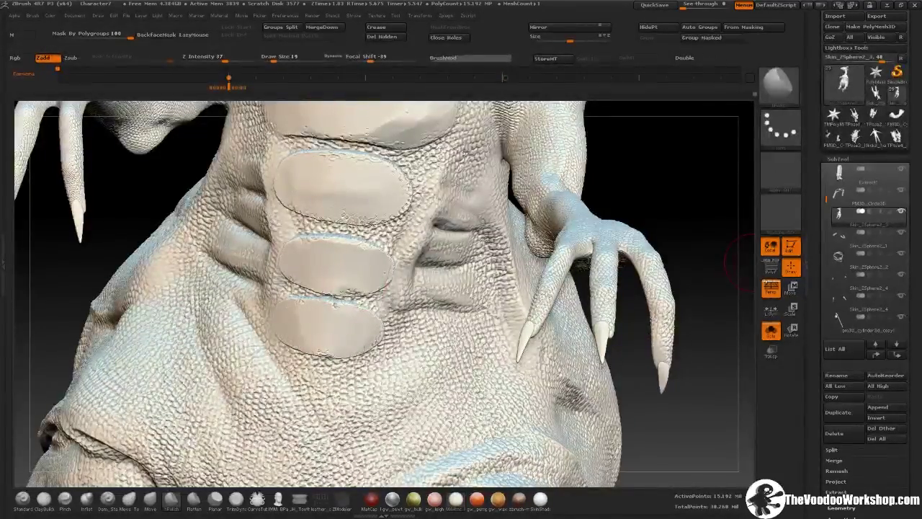
drag(360, 196, 309, 203)
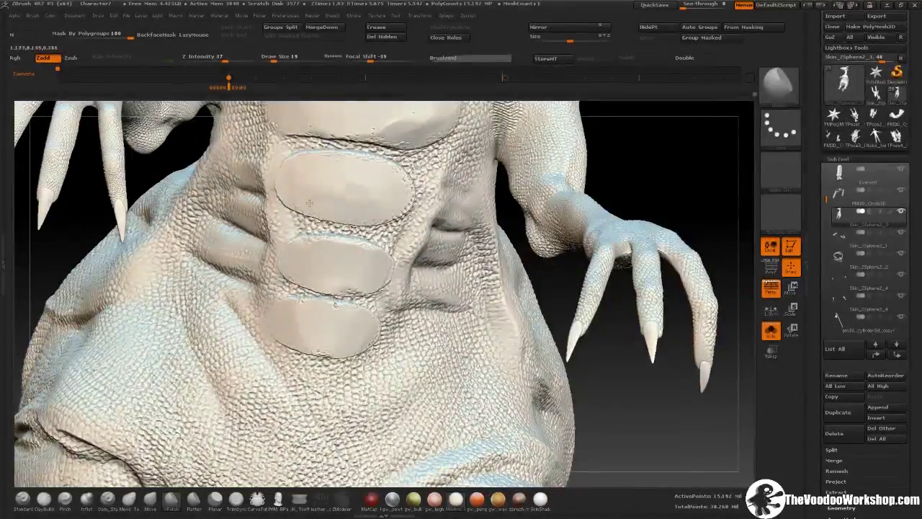
drag(618, 149, 593, 257)
Carve recessed grooves around the chest plates with Dam Standard, then toggle Solo off and back on.
click(864, 320)
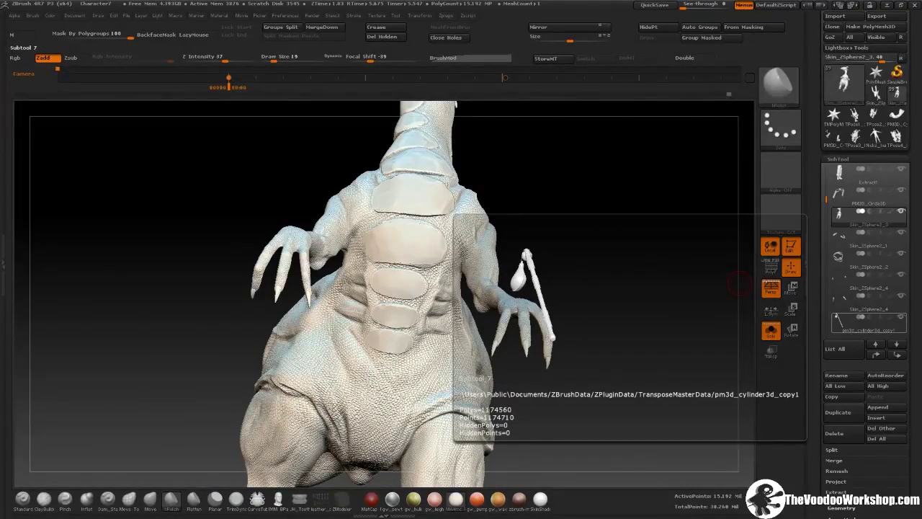
drag(740, 283, 549, 183)
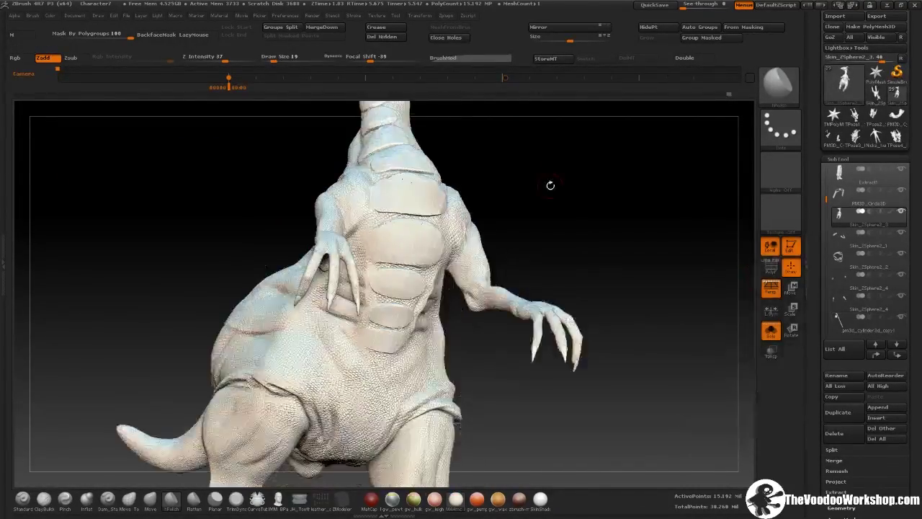
mouse_move(504, 377)
alt+mouse_down()
mouse_move(319, 237)
mouse_move(430, 280)
alt+mouse_up()
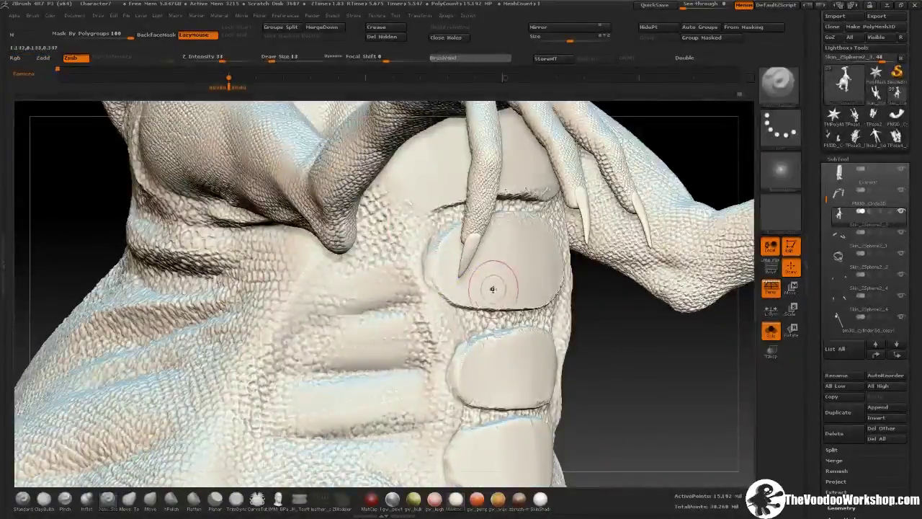
mouse_move(493, 288)
mouse_down()
mouse_move(396, 190)
mouse_move(237, 323)
mouse_move(306, 168)
mouse_move(317, 287)
mouse_up()
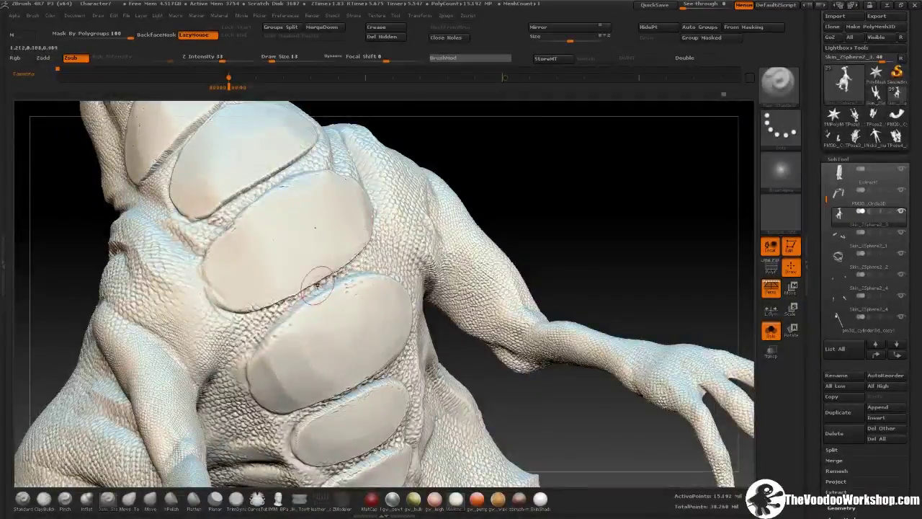
click(769, 331)
click(767, 334)
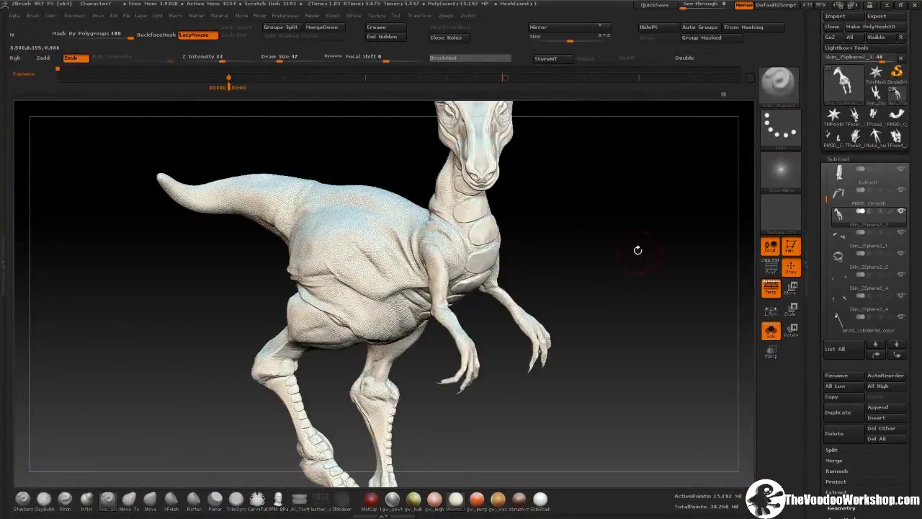
Orbit around the snout, throat, horns, eye and ear to review the scaly head and neck.
mouse_move(637, 250)
mouse_down()
mouse_move(375, 192)
mouse_move(195, 252)
mouse_up()
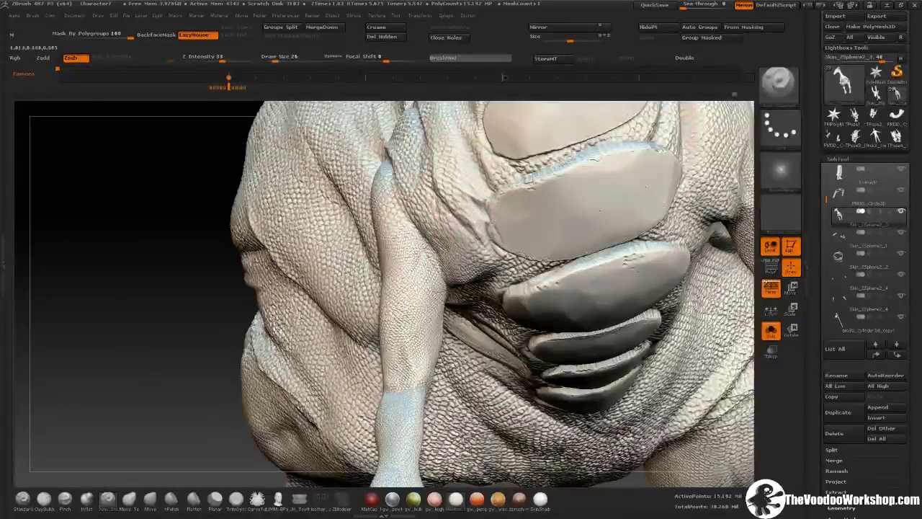
mouse_move(432, 288)
mouse_down()
mouse_move(669, 293)
mouse_move(440, 315)
mouse_move(389, 303)
mouse_up()
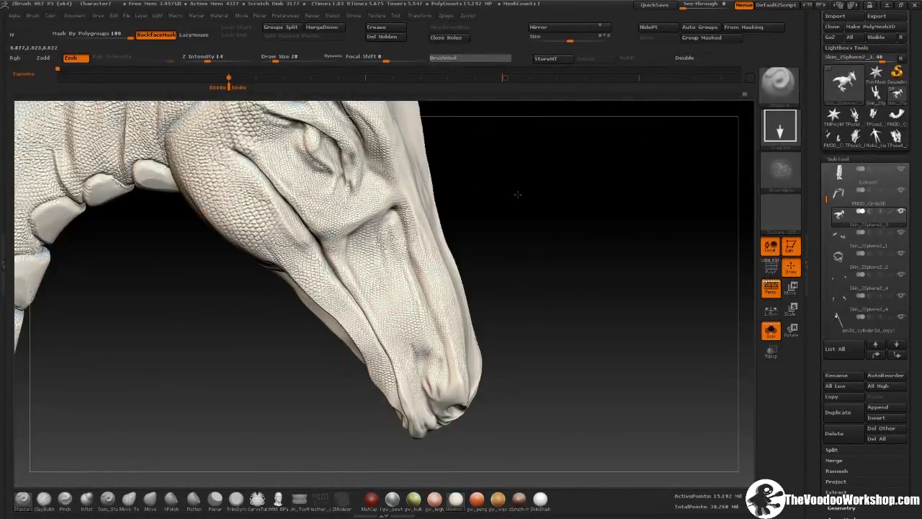
drag(517, 193, 308, 268)
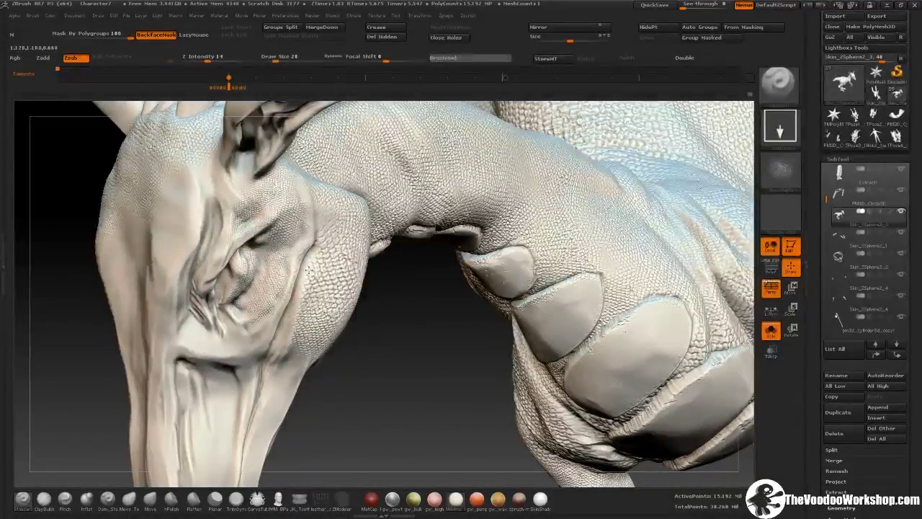
drag(254, 360, 405, 364)
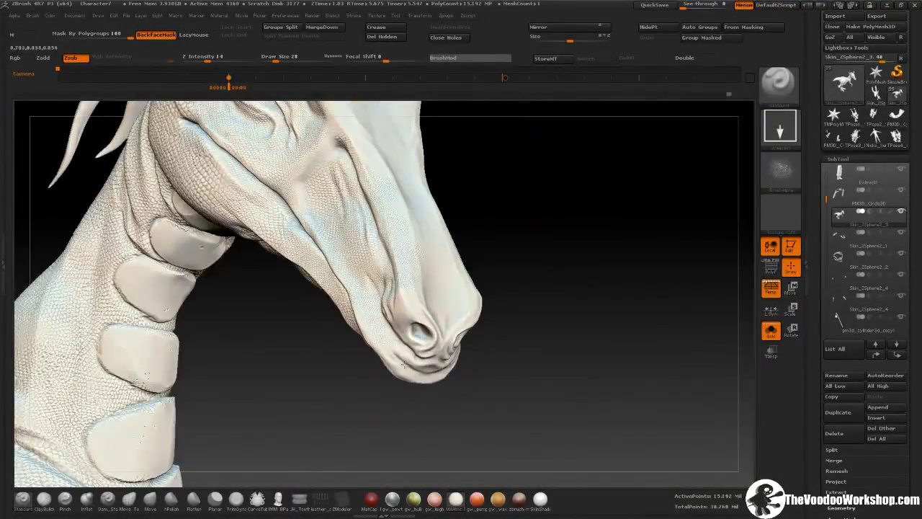
drag(392, 306, 443, 310)
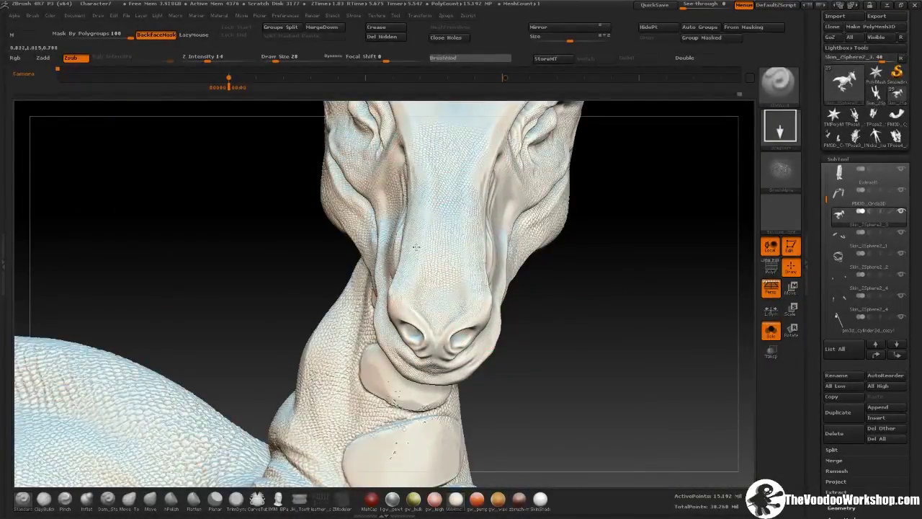
drag(416, 247, 504, 171)
drag(432, 303, 481, 299)
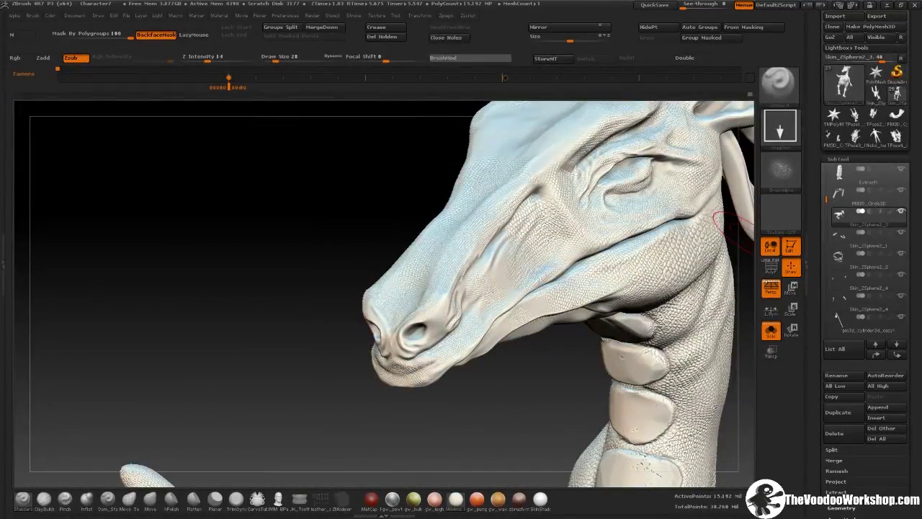
drag(731, 223, 297, 389)
drag(368, 360, 394, 313)
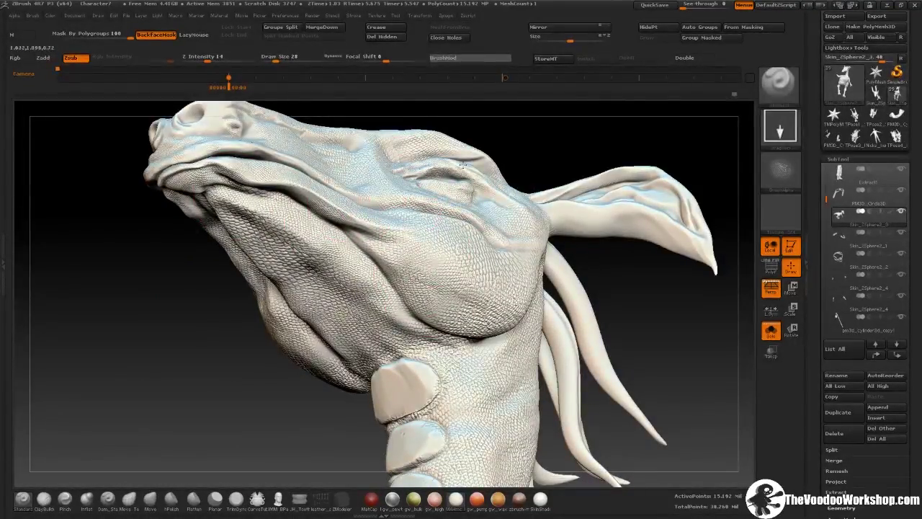
drag(605, 227, 661, 195)
mouse_move(559, 216)
mouse_down()
mouse_move(494, 175)
mouse_move(193, 188)
mouse_up()
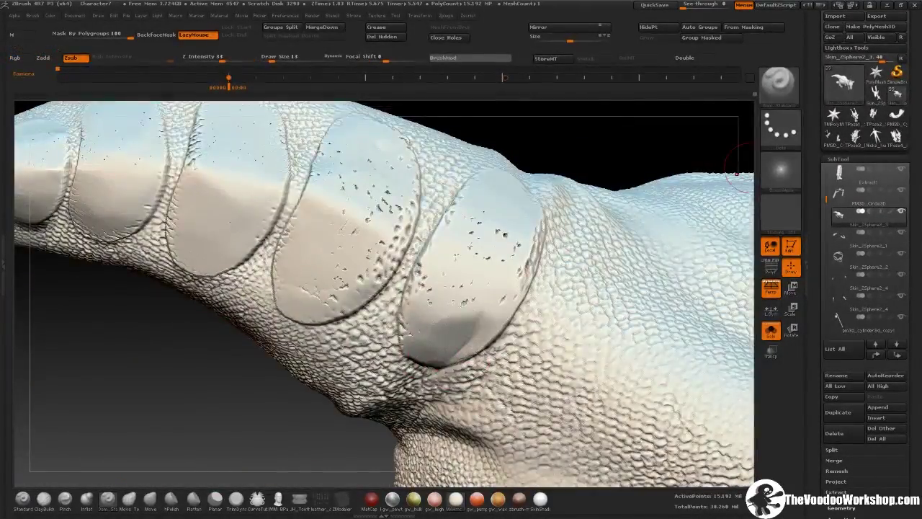
mouse_move(737, 173)
mouse_down()
mouse_move(315, 191)
mouse_move(509, 179)
mouse_move(306, 208)
mouse_up()
mouse_move(438, 142)
mouse_down()
mouse_move(278, 182)
mouse_move(501, 248)
mouse_up()
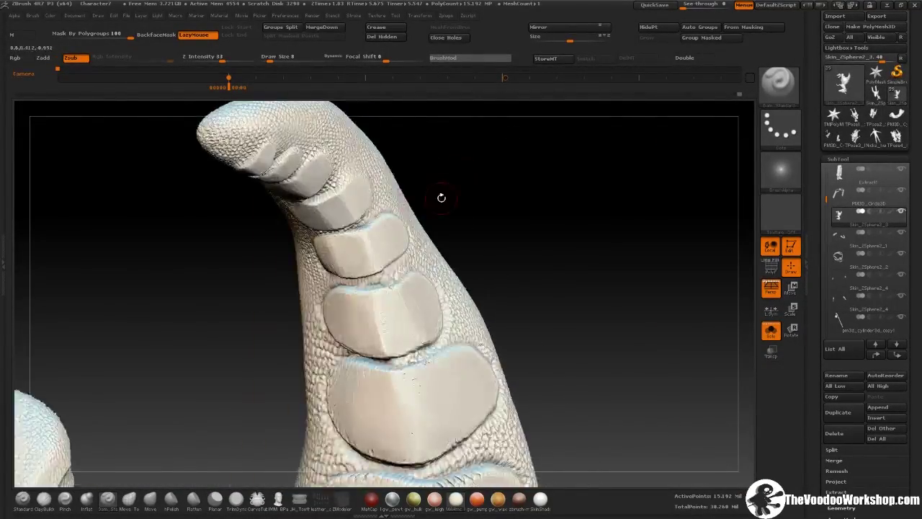
drag(500, 249, 440, 198)
mouse_move(368, 247)
mouse_down()
mouse_move(299, 184)
mouse_move(669, 153)
mouse_up()
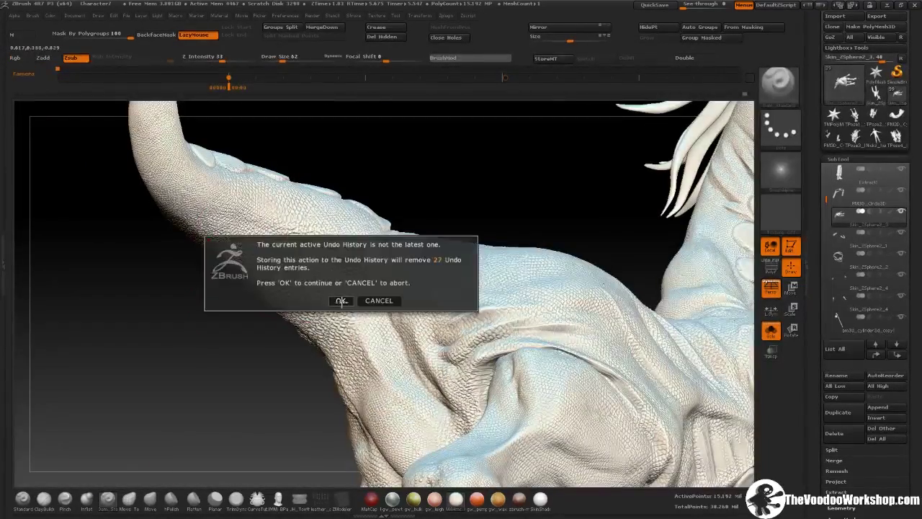
Close Undo History, adjust Draw Size and stroke type, and raise form on the claw with Zadd.
click(341, 301)
key(s)
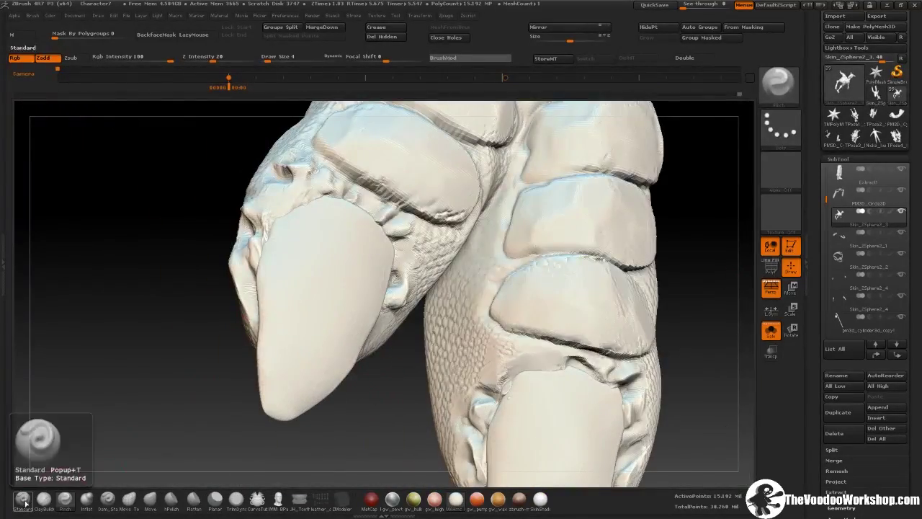
click(778, 126)
drag(353, 223, 348, 249)
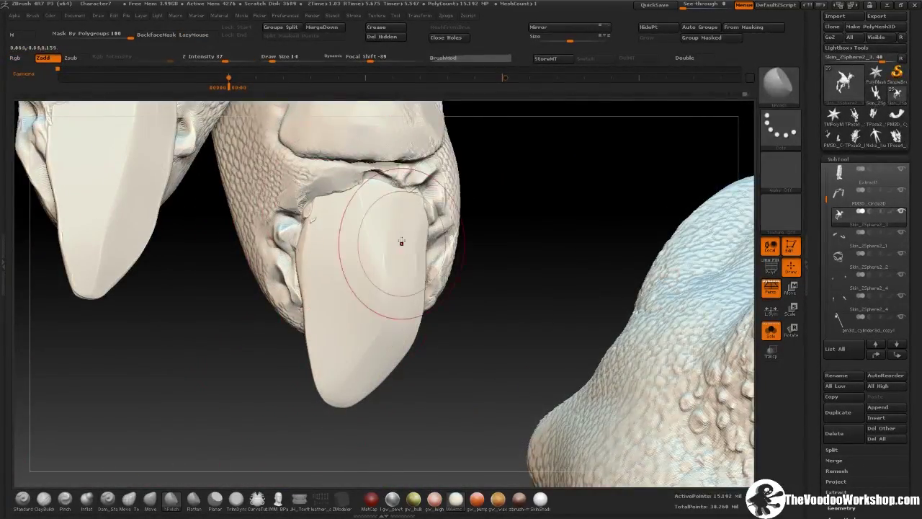
Smooth and sharpen the claw tips with hPolish and Zadd, rotating between strokes.
drag(238, 367, 111, 460)
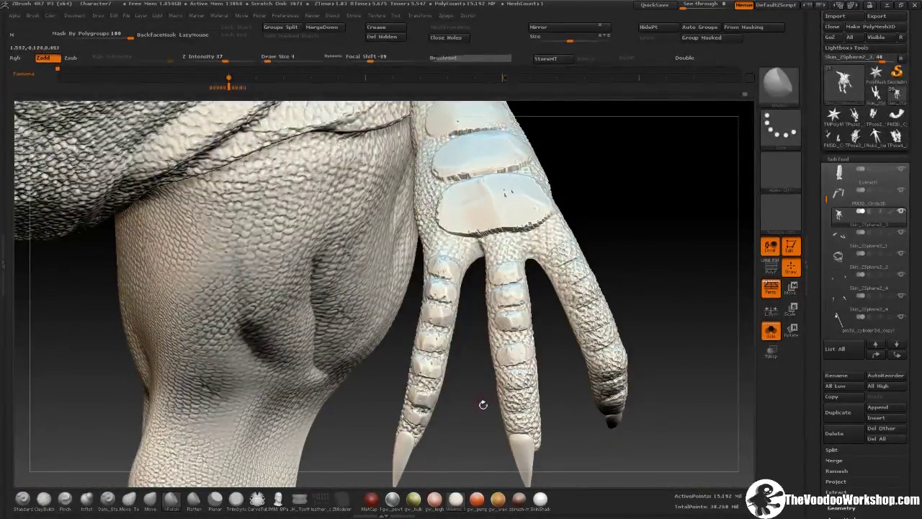
Orbit to the hand and thigh to start sculpting harness folds and pocket seams.
drag(482, 404, 505, 303)
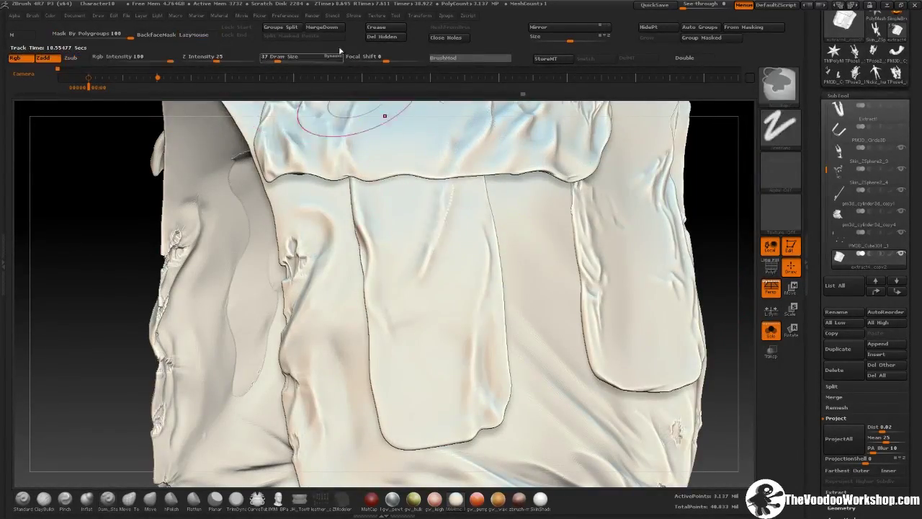
Carve a crease line into the cloth fold, then zoom out to view the lower body and legs.
click(354, 15)
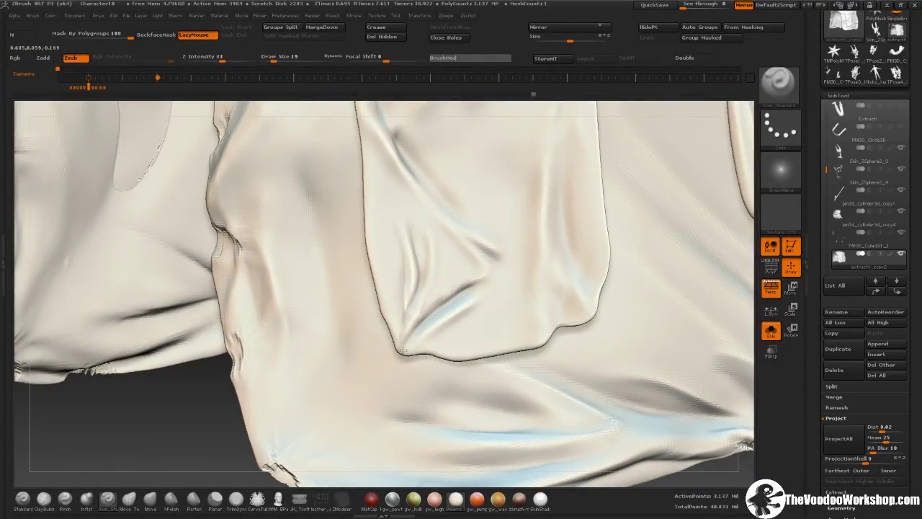
drag(441, 227, 464, 266)
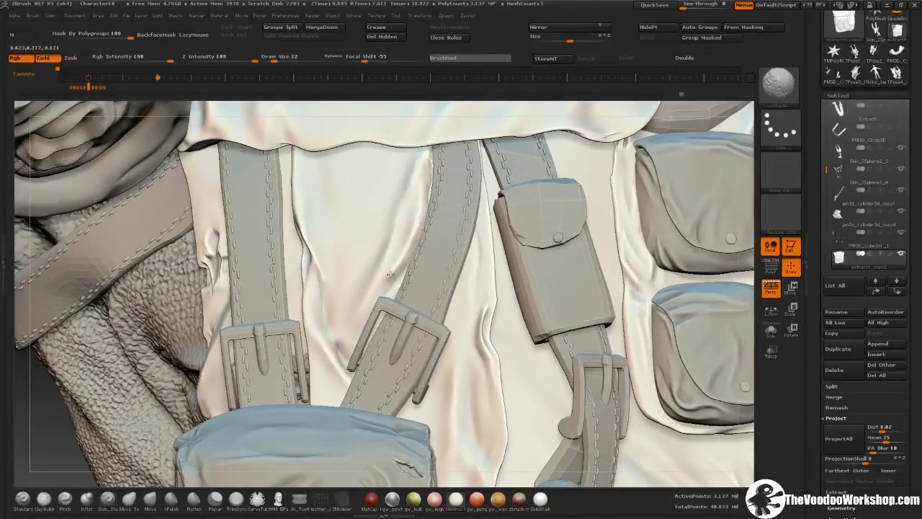
mouse_move(470, 313)
alt+mouse_down()
mouse_move(593, 312)
mouse_move(742, 253)
mouse_move(742, 144)
alt+mouse_up()
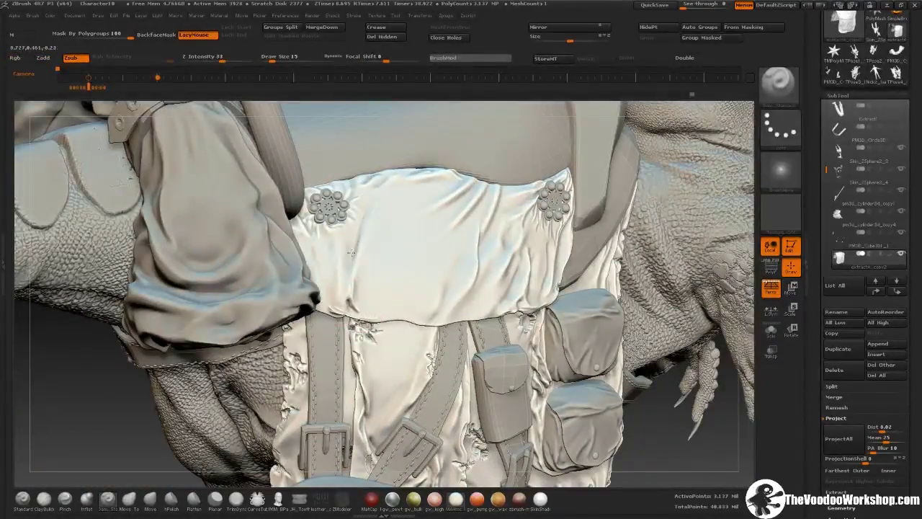
Switch to the Dam_Standard brush (B-D-S) for carving creases into the cloth.
key(b)
key(d)
key(s)
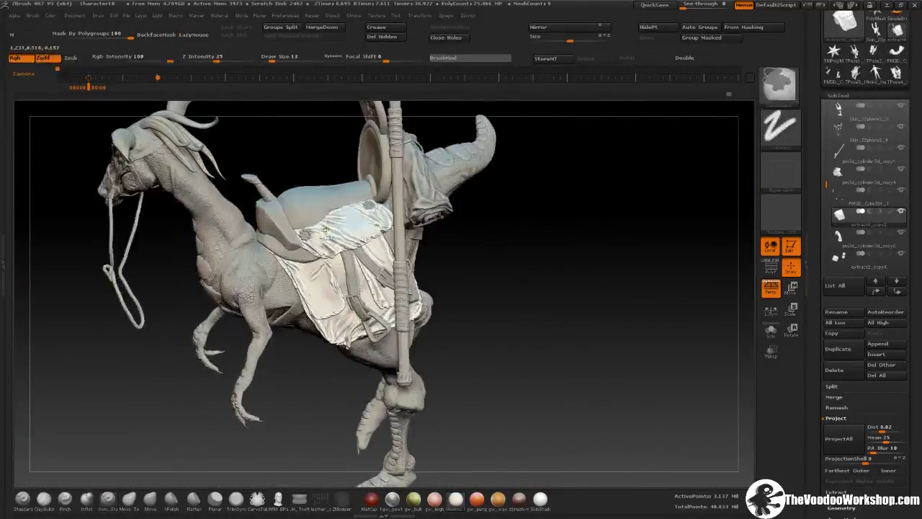
Rotate the extract2_copy4 pouch piece and move it back onto the harness, then return to Draw.
click(882, 267)
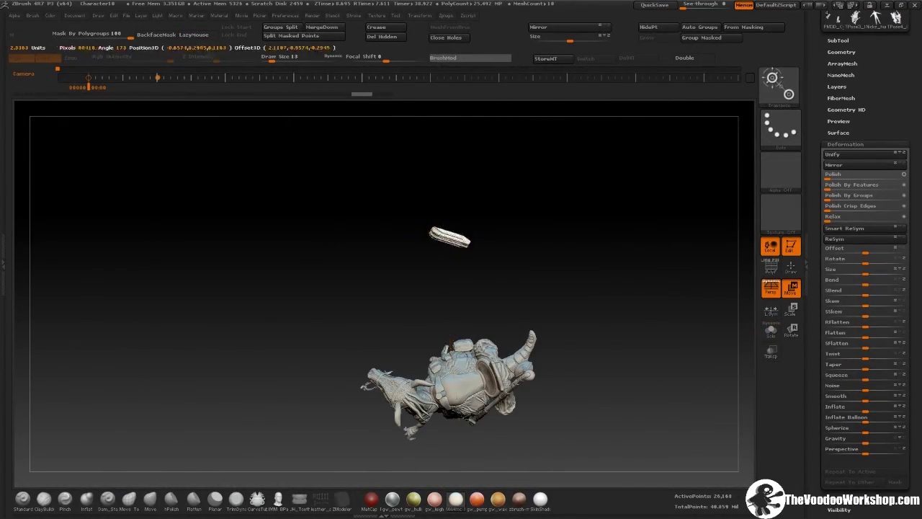
mouse_move(463, 451)
mouse_down()
mouse_move(237, 323)
mouse_move(303, 266)
mouse_move(381, 138)
mouse_move(269, 159)
mouse_move(328, 235)
mouse_move(429, 247)
mouse_up()
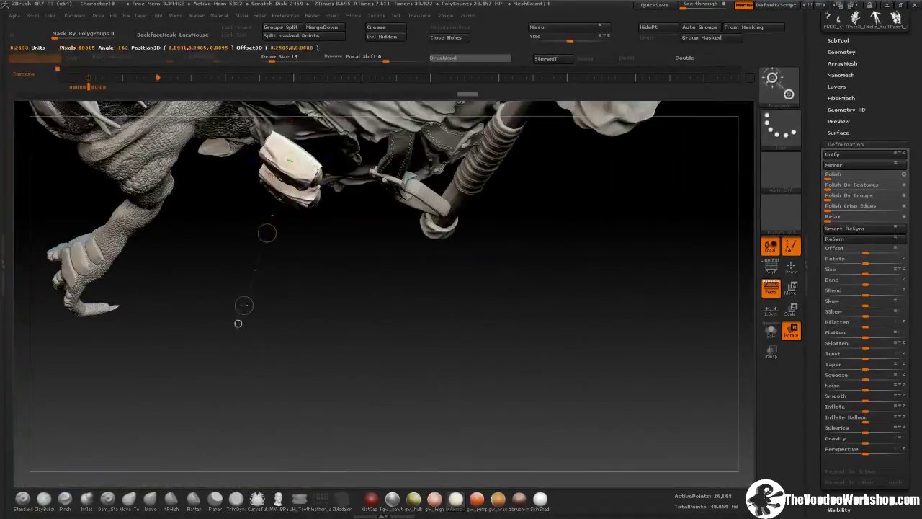
key(w)
key(q)
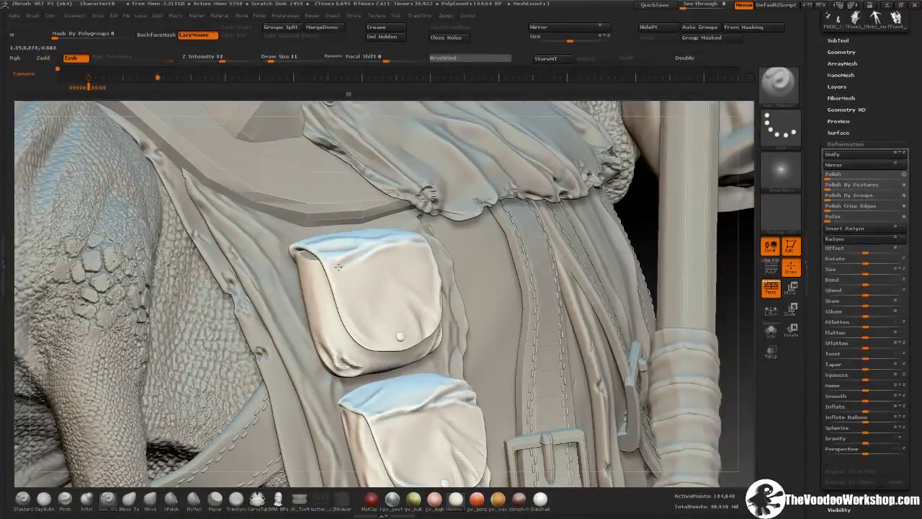
Subdivide the pouch to about 2.29 million points and ProjectAll the original detail onto it.
drag(345, 313, 433, 322)
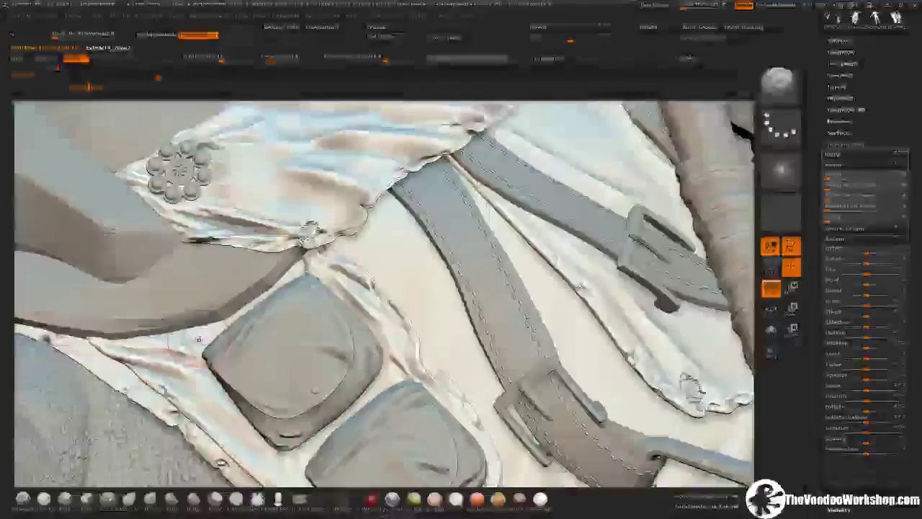
drag(316, 268, 324, 258)
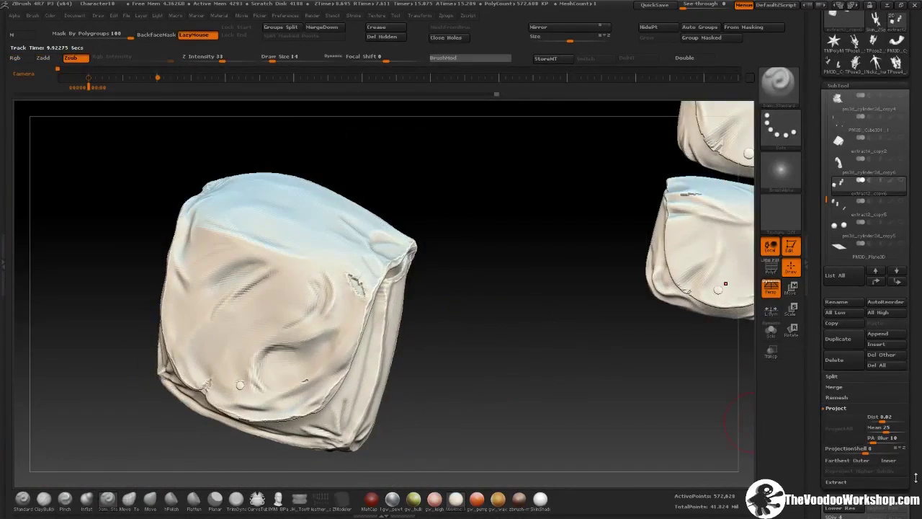
key(ctrl+d)
click(837, 416)
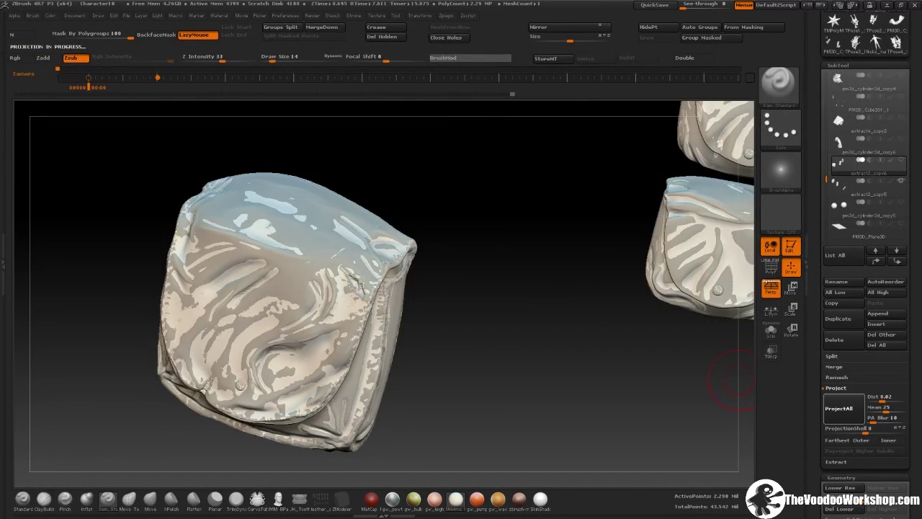
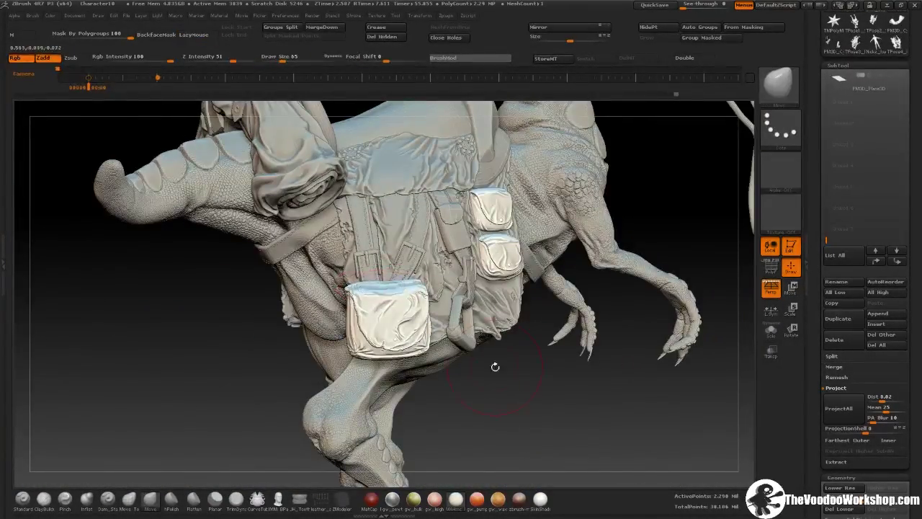
Smooth the notch on the side-on pouch and carve a new crease down its fold.
drag(495, 366, 446, 293)
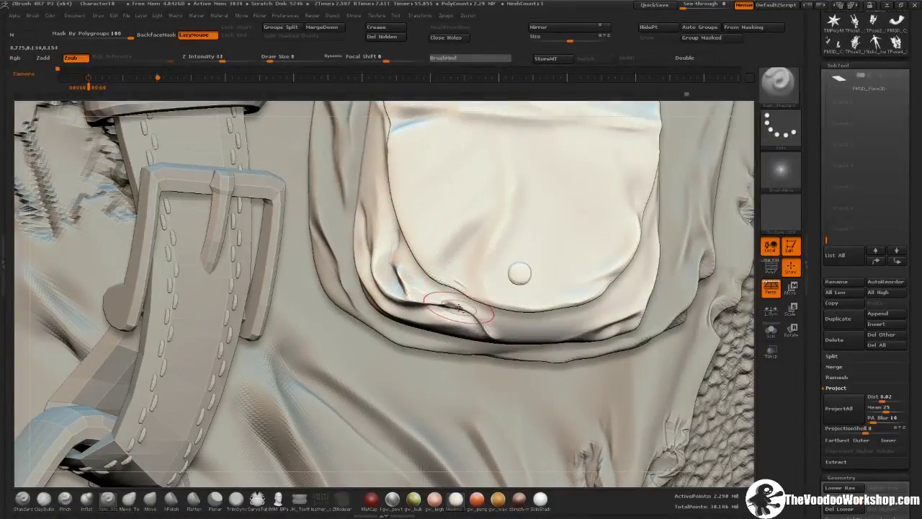
shift+drag(456, 308, 410, 312)
drag(494, 211, 458, 272)
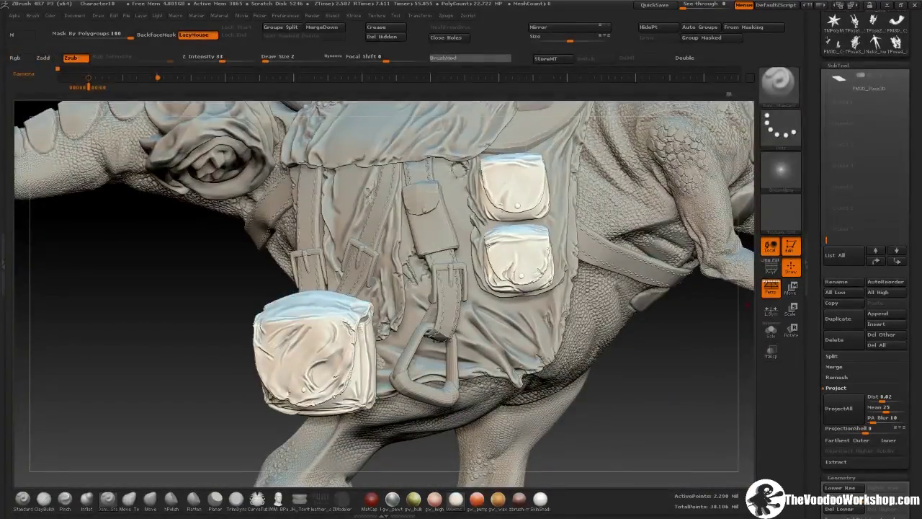
Smooth out the rough wrinkles on the upper pouch.
mouse_move(749, 304)
mouse_down()
mouse_move(702, 359)
mouse_move(551, 257)
mouse_move(533, 331)
mouse_up()
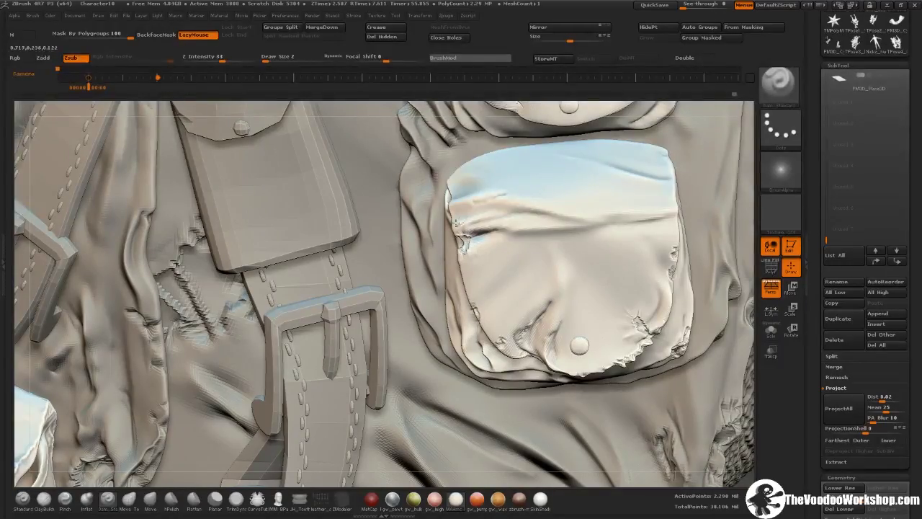
shift+drag(453, 216, 612, 216)
shift+drag(489, 216, 557, 273)
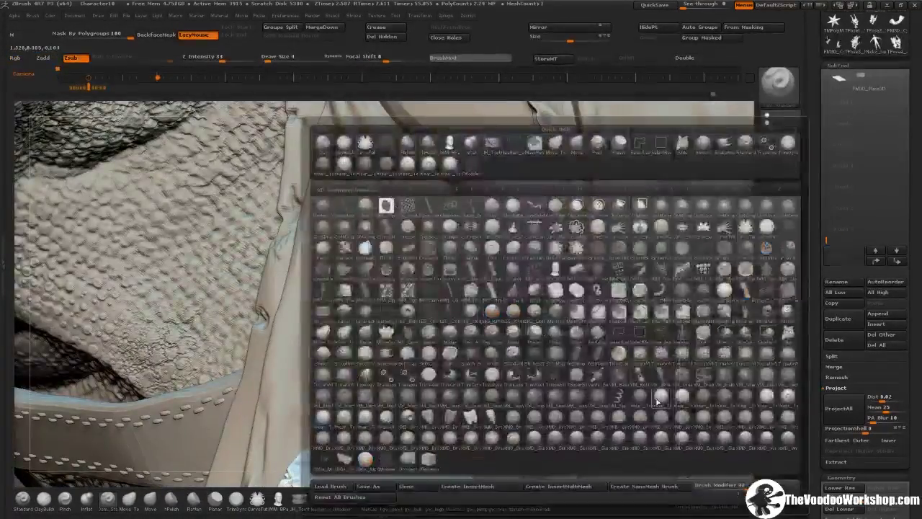
With Dam_Standard selected, apply a UV-mapped NoiseMaker noise at plugin scale about 0.00193.
click(109, 498)
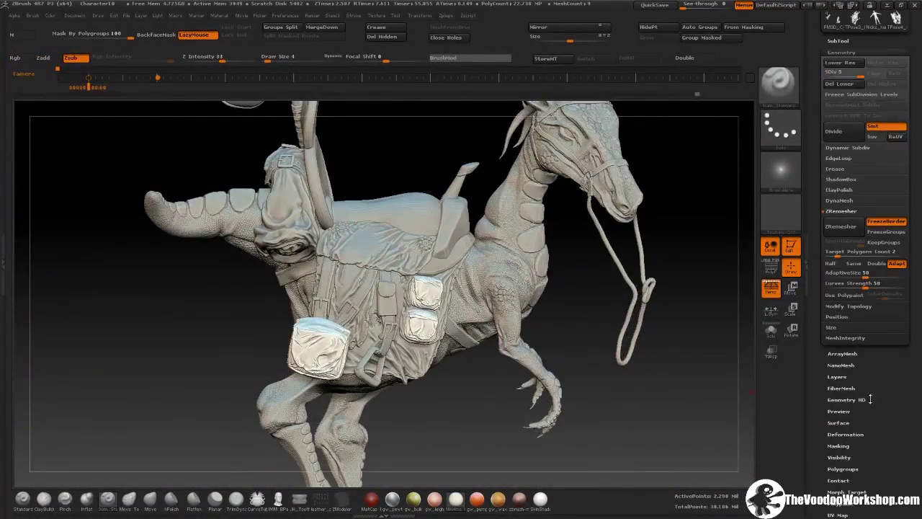
click(821, 133)
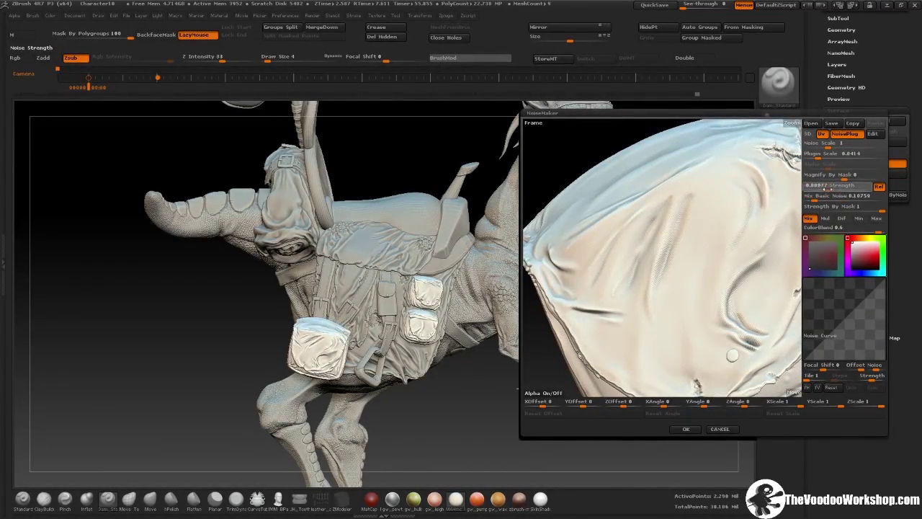
key(Return)
click(814, 186)
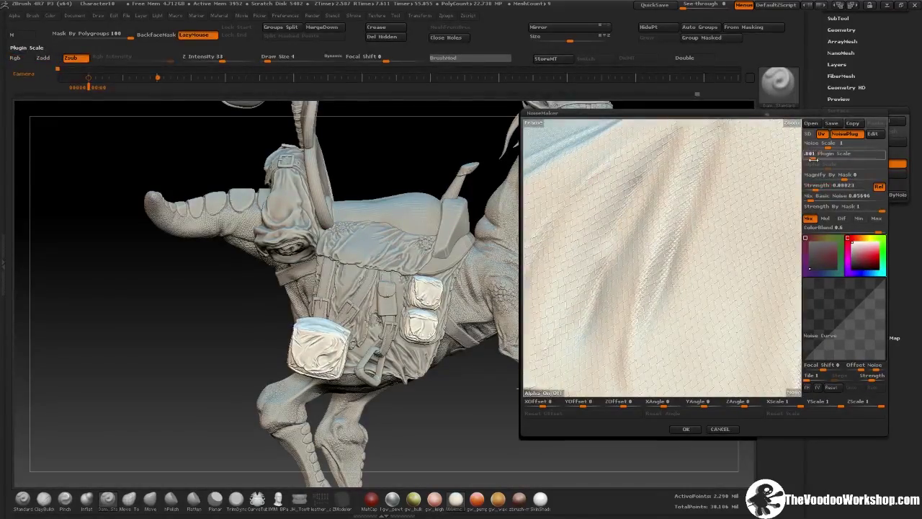
click(686, 429)
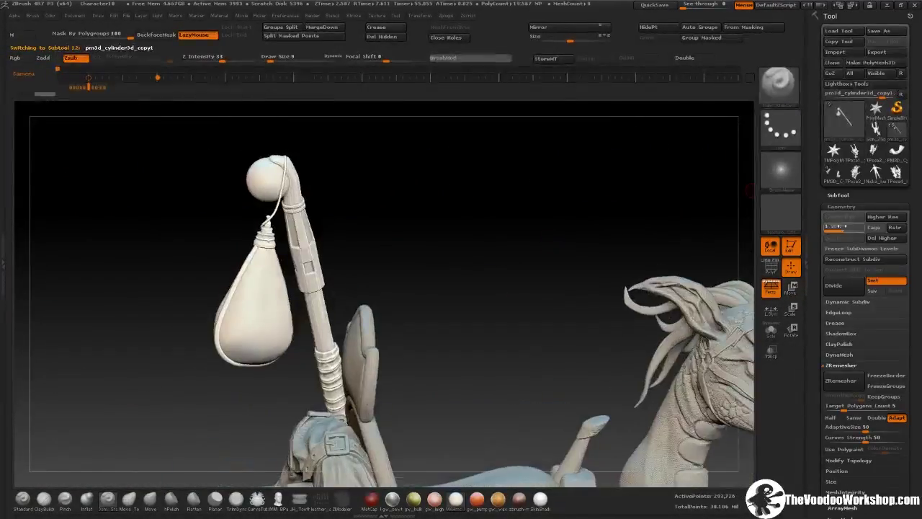
Solo the staff, ZRemesh it, and reopen the SubTool list to reach the cloth piece.
scroll(841, 226, down, 5)
click(771, 330)
click(843, 223)
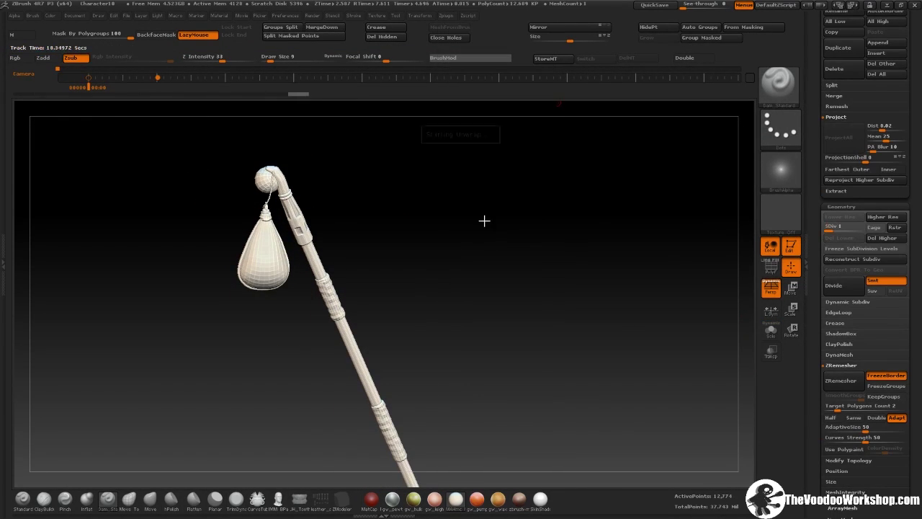
click(878, 248)
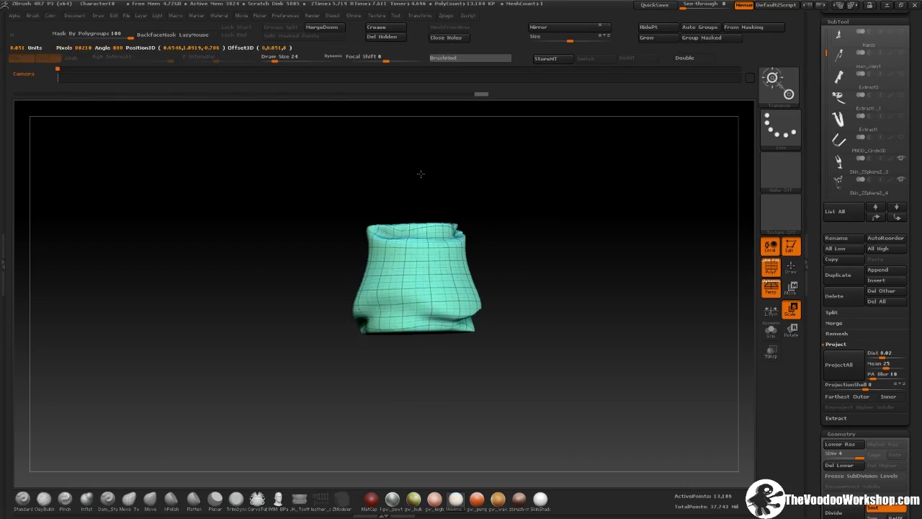
Step up to SDiv 4 and isolate the cyan cloth piece with Solo.
key(d)
key(d)
key(d)
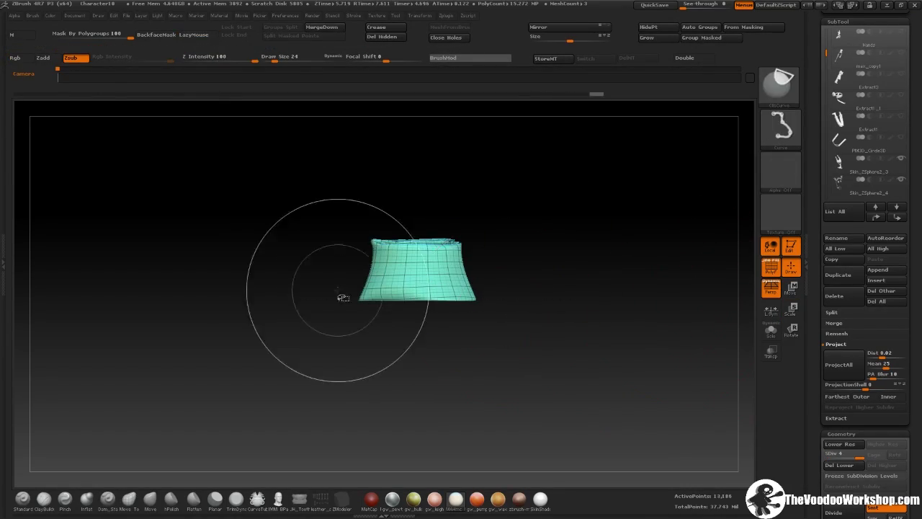
click(769, 341)
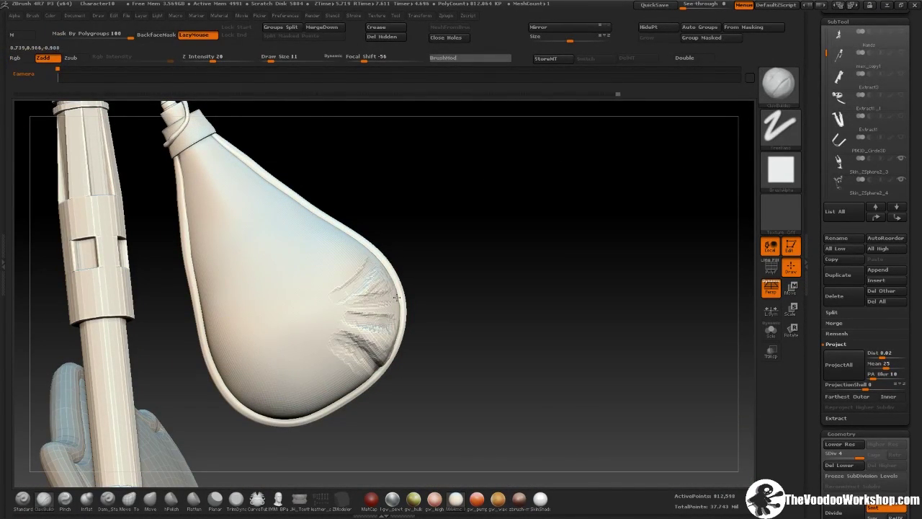
Frame the staff's wrapped grip and switch to Dam_Standard to carve grooves.
drag(389, 321, 462, 281)
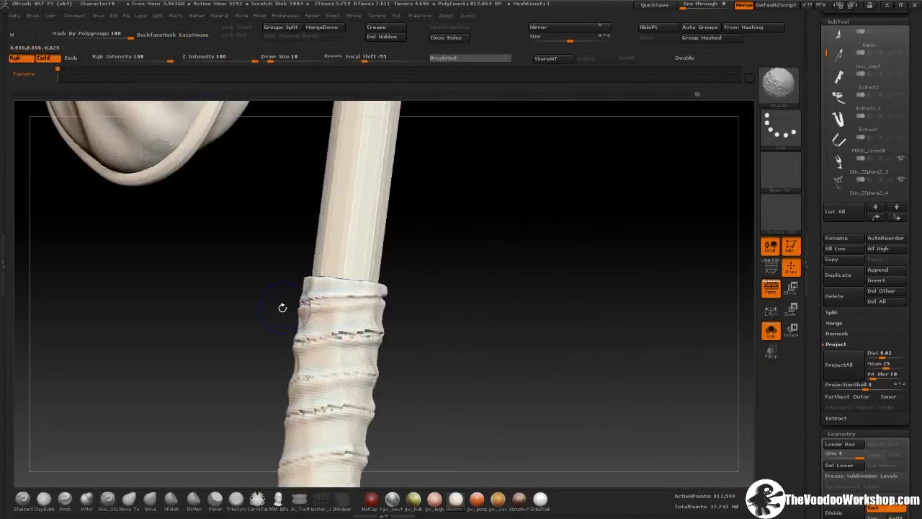
drag(282, 305, 423, 452)
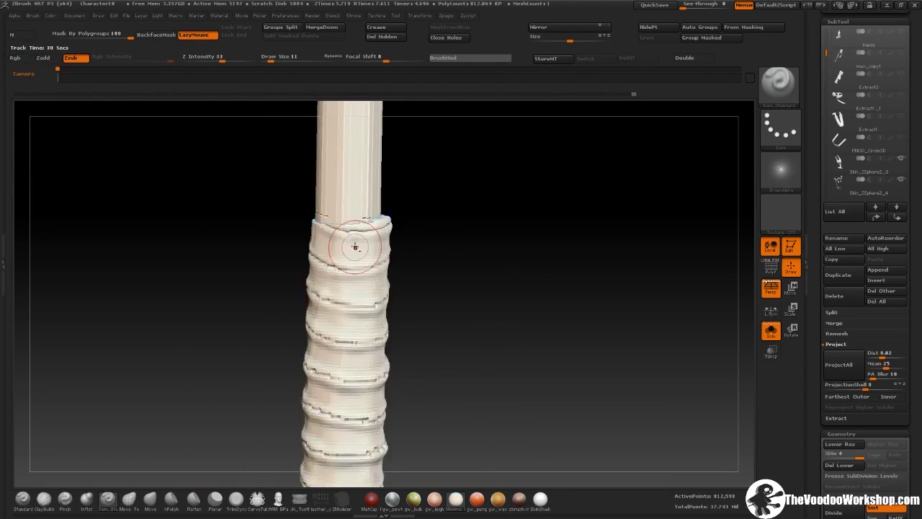
drag(355, 247, 742, 227)
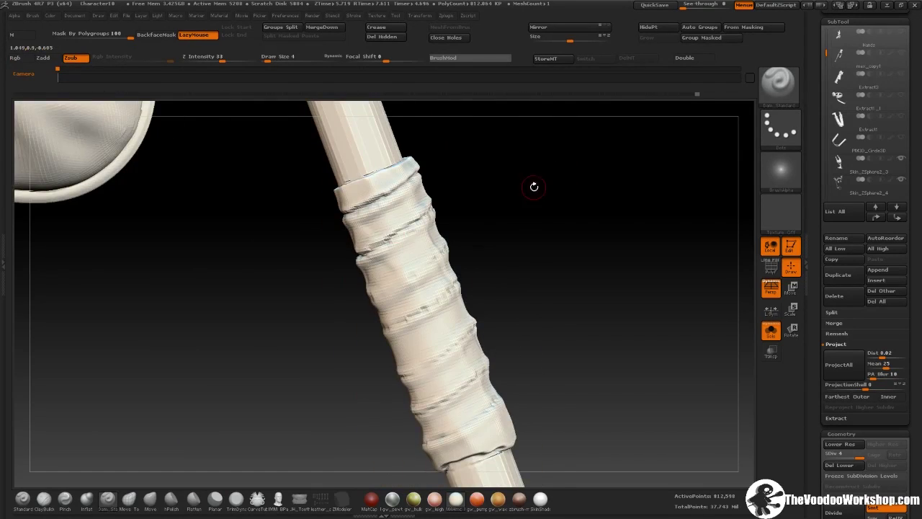
mouse_move(533, 185)
mouse_down()
mouse_move(474, 255)
mouse_move(679, 307)
mouse_move(485, 314)
mouse_move(488, 175)
mouse_up()
mouse_move(515, 351)
mouse_down()
mouse_move(418, 358)
mouse_move(421, 280)
mouse_move(380, 223)
mouse_move(595, 374)
mouse_move(451, 324)
mouse_move(506, 329)
mouse_move(570, 368)
mouse_move(753, 230)
mouse_up()
key(b)
key(d)
key(s)
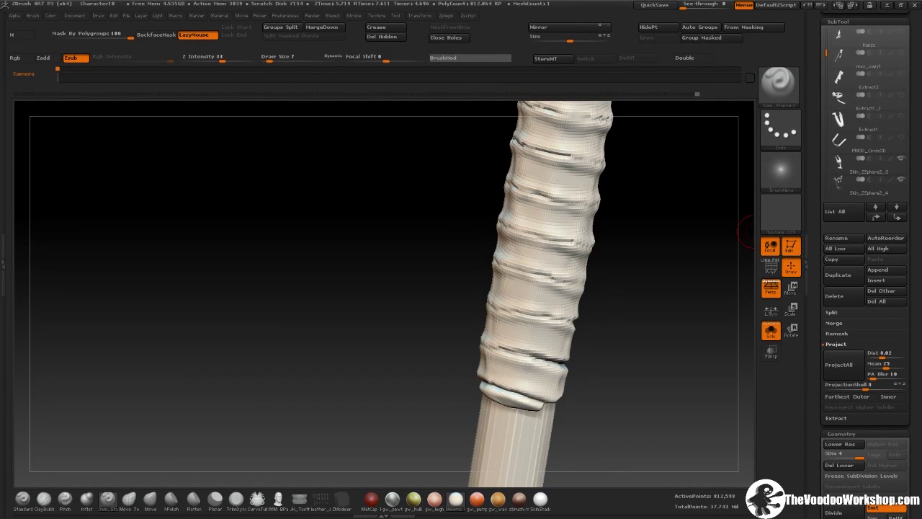
drag(552, 319, 740, 332)
mouse_move(310, 299)
mouse_down()
mouse_move(217, 276)
mouse_move(323, 204)
mouse_move(481, 212)
mouse_move(426, 188)
mouse_move(377, 273)
mouse_up()
Shape the grip's cord bands with Inflate, Standard and Dam_Standard, then turn Solo off.
key(b)
key(i)
key(n)
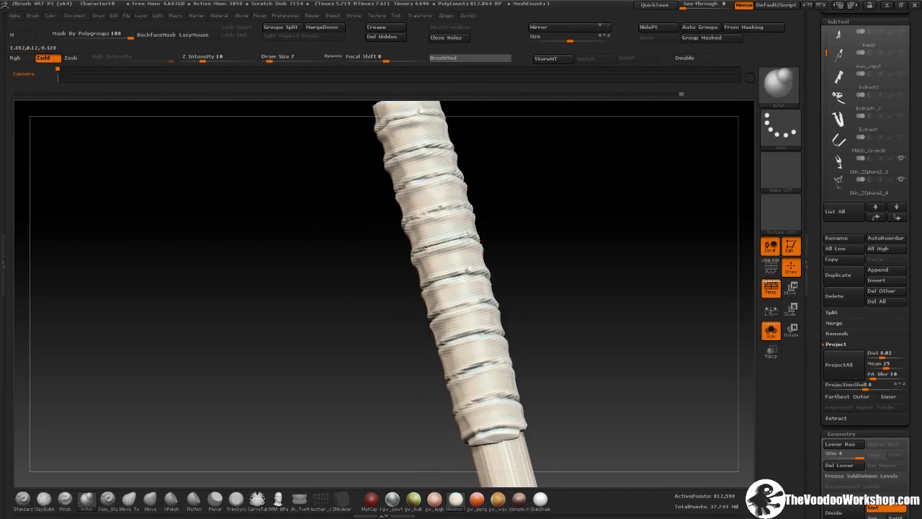
drag(377, 273, 177, 408)
key(b)
key(s)
key(t)
drag(504, 353, 626, 385)
key(b)
key(d)
key(s)
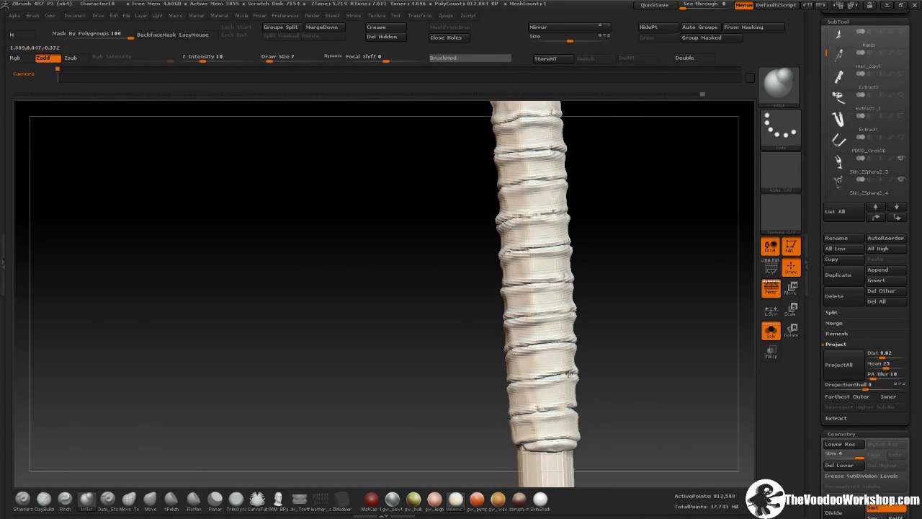
mouse_move(568, 374)
mouse_down()
mouse_move(720, 339)
mouse_move(649, 317)
mouse_up()
click(771, 330)
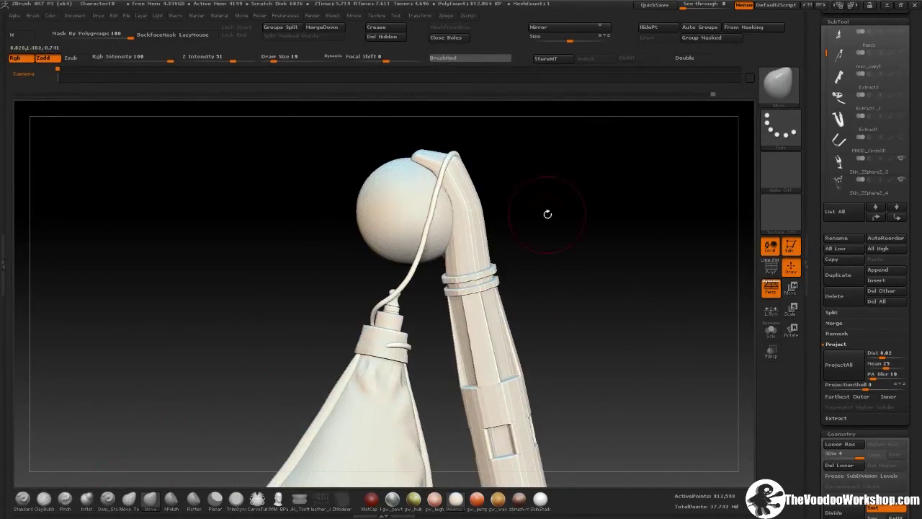
Zoom in on the hanging bag and reshape its form with the Move brush.
drag(548, 214, 151, 484)
key(b)
key(i)
key(n)
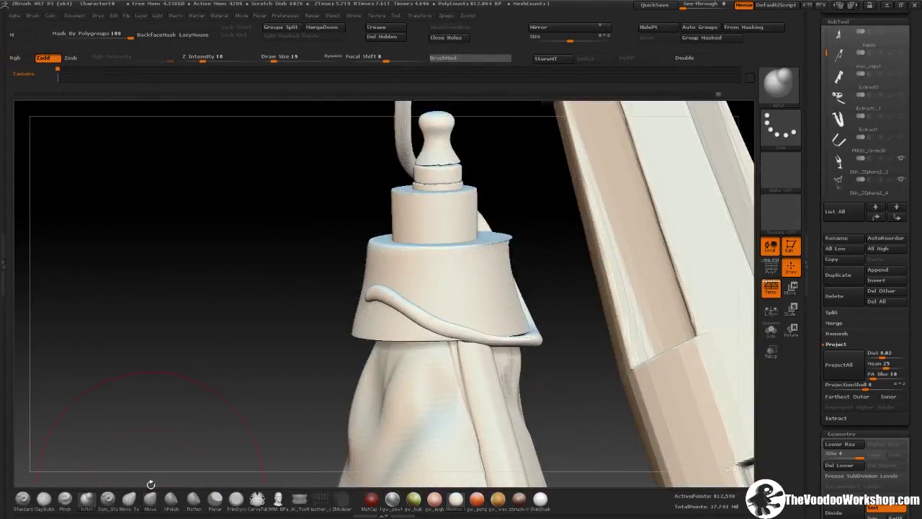
click(150, 497)
drag(238, 440, 392, 386)
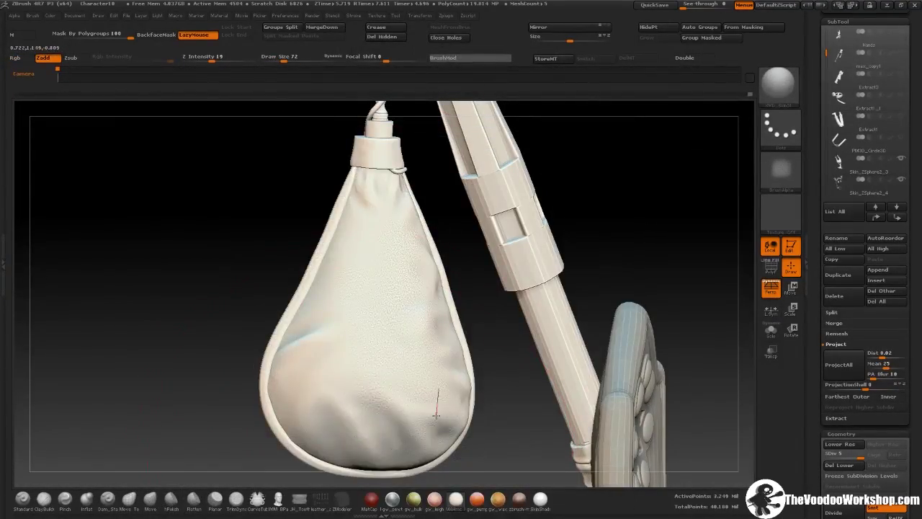
Pick Skin_Bumpy to texture the bag's bottom, then zoom out to the whole creature.
key(b)
click(200, 467)
key(b)
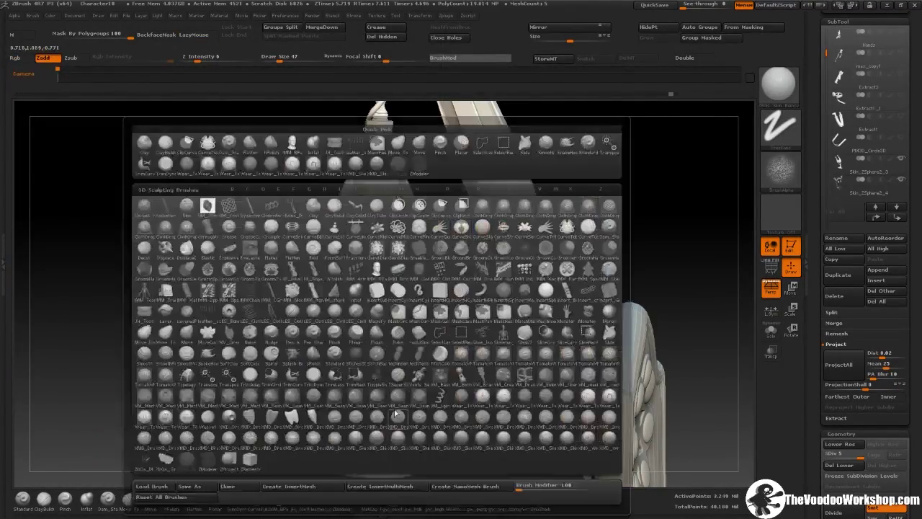
click(339, 447)
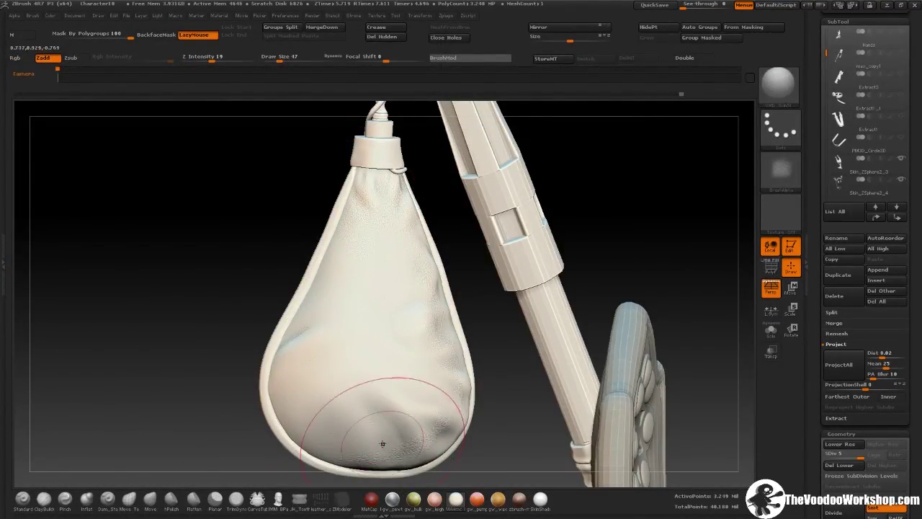
mouse_move(341, 267)
mouse_down()
mouse_move(473, 188)
mouse_move(200, 364)
mouse_up()
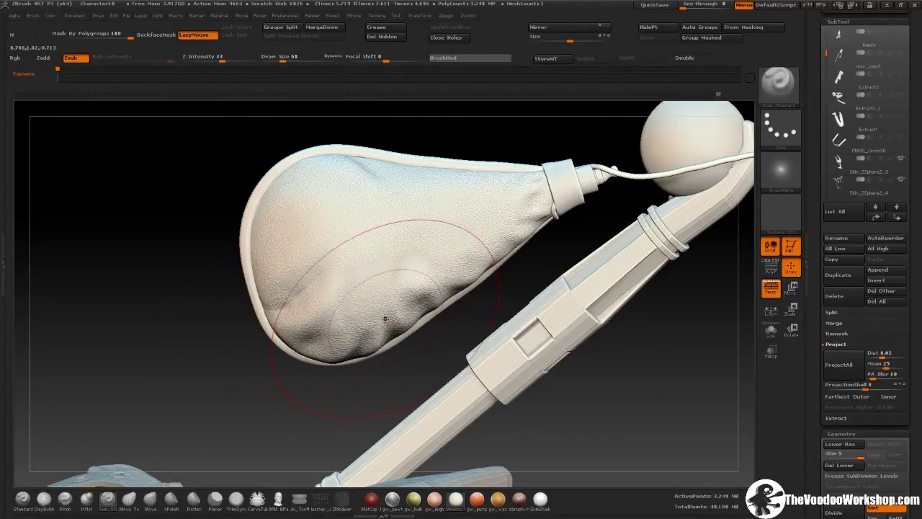
drag(288, 326, 433, 302)
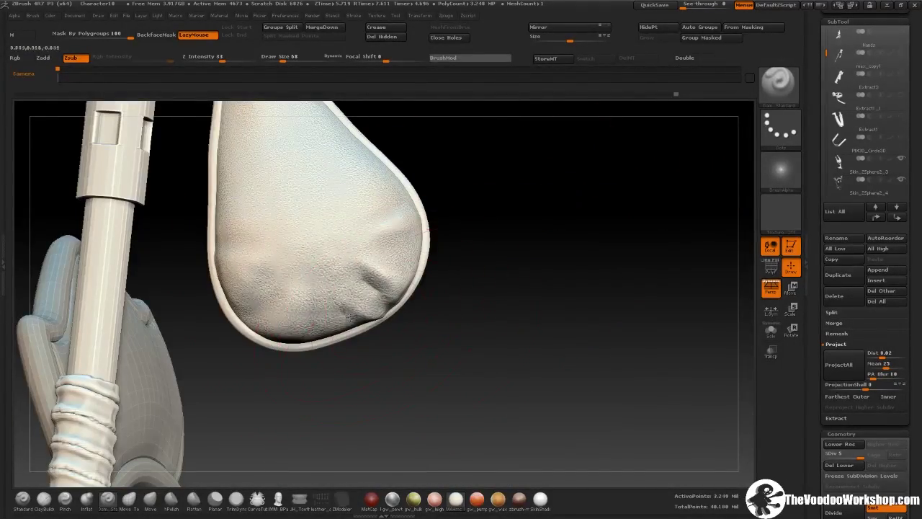
drag(287, 243, 423, 229)
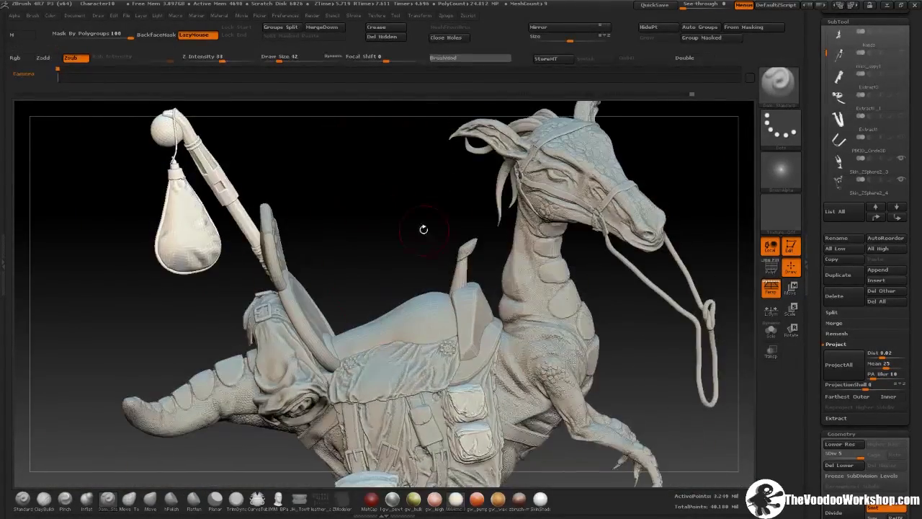
Select the extract4_copy2 saddle cloth subtool and close in on the cloth and belt area.
mouse_move(734, 242)
mouse_down()
mouse_move(564, 311)
mouse_move(537, 389)
mouse_up()
alt+click(536, 389)
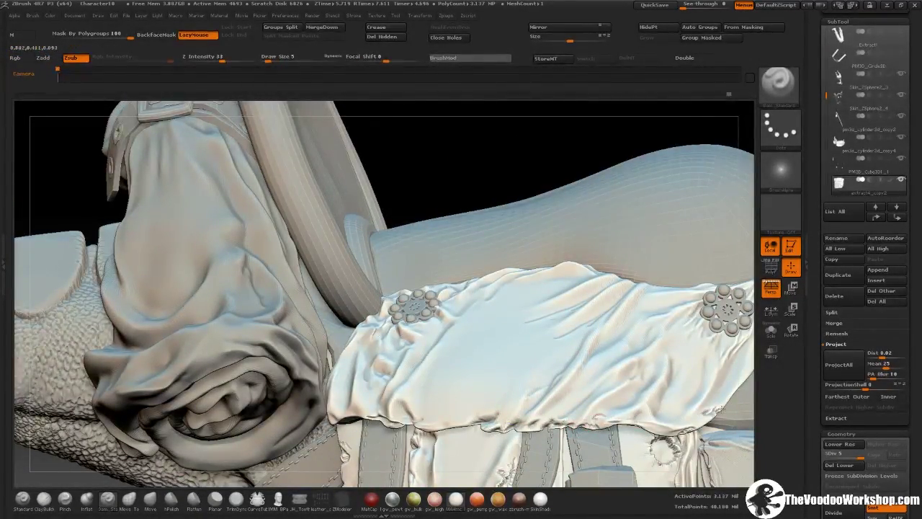
drag(721, 409, 446, 308)
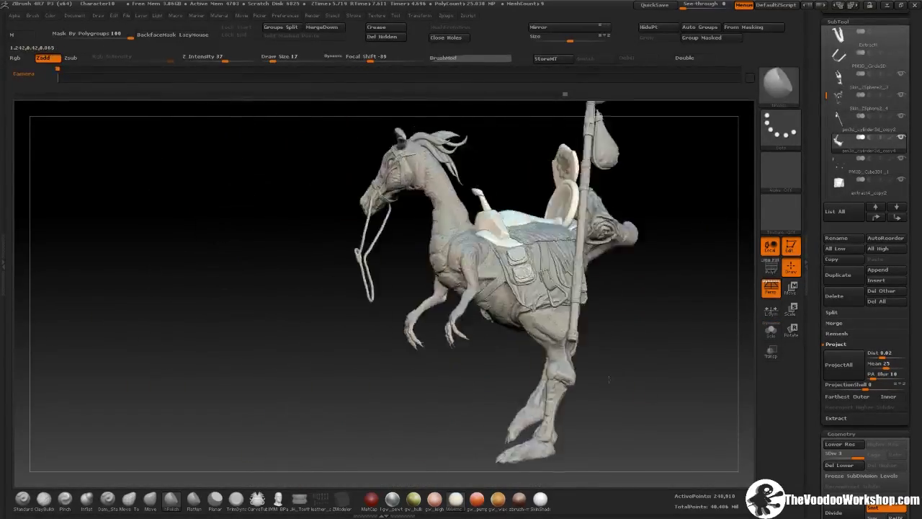
Save the project via File > Save and smooth the wrinkles on the shield's inner face.
click(126, 15)
click(193, 34)
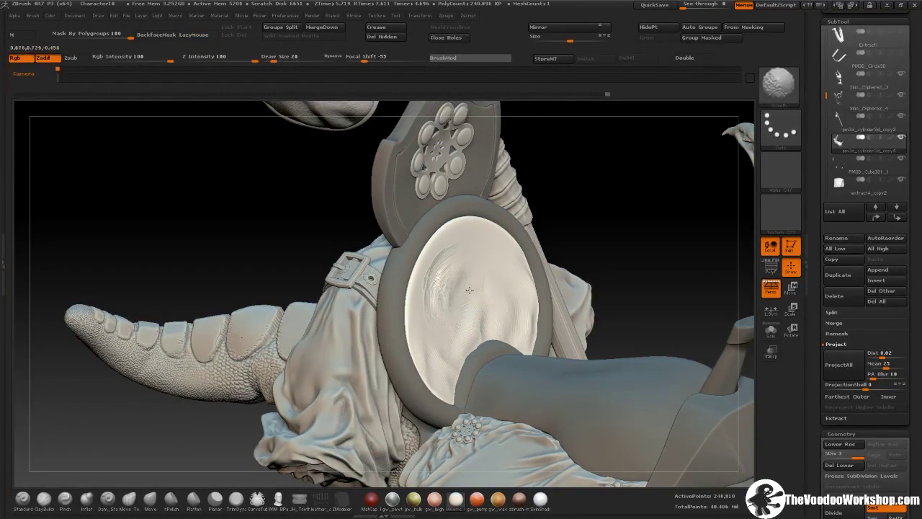
shift+drag(515, 304, 440, 241)
Switch to Inflate, then isolate the saddle with Solo and orbit to view its end.
key(b)
key(i)
key(n)
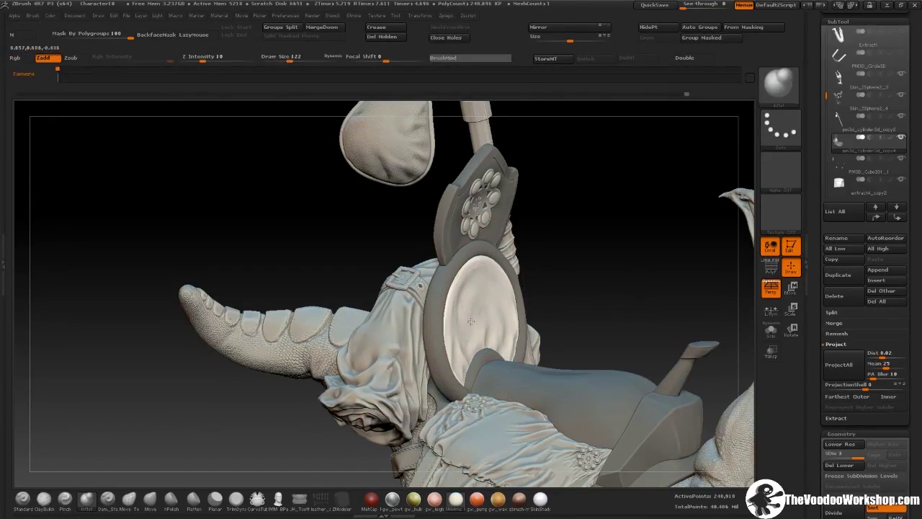
key(f)
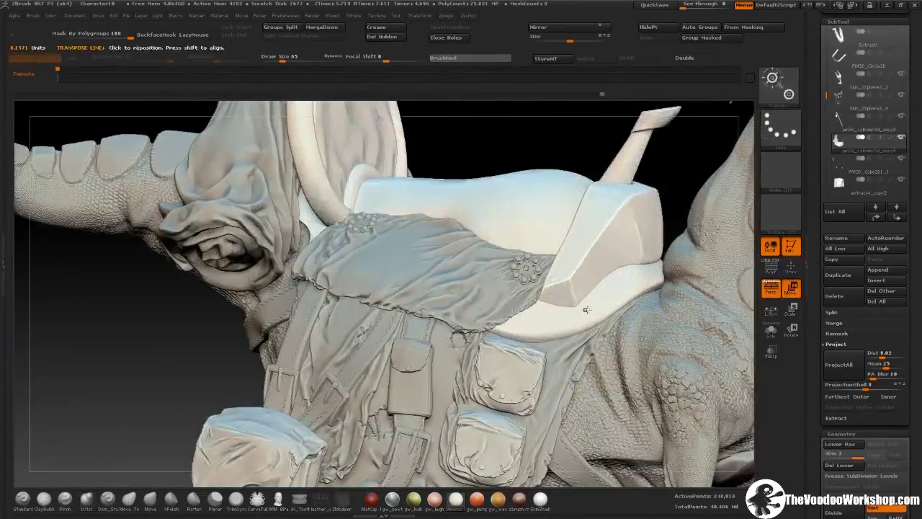
alt+drag(654, 322, 483, 224)
mouse_move(556, 326)
mouse_down()
mouse_move(682, 241)
mouse_move(581, 195)
mouse_move(505, 218)
mouse_up()
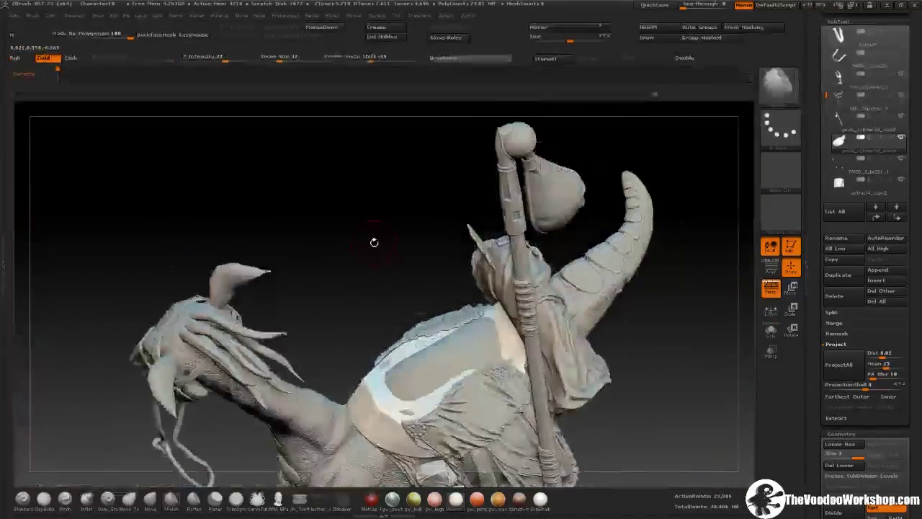